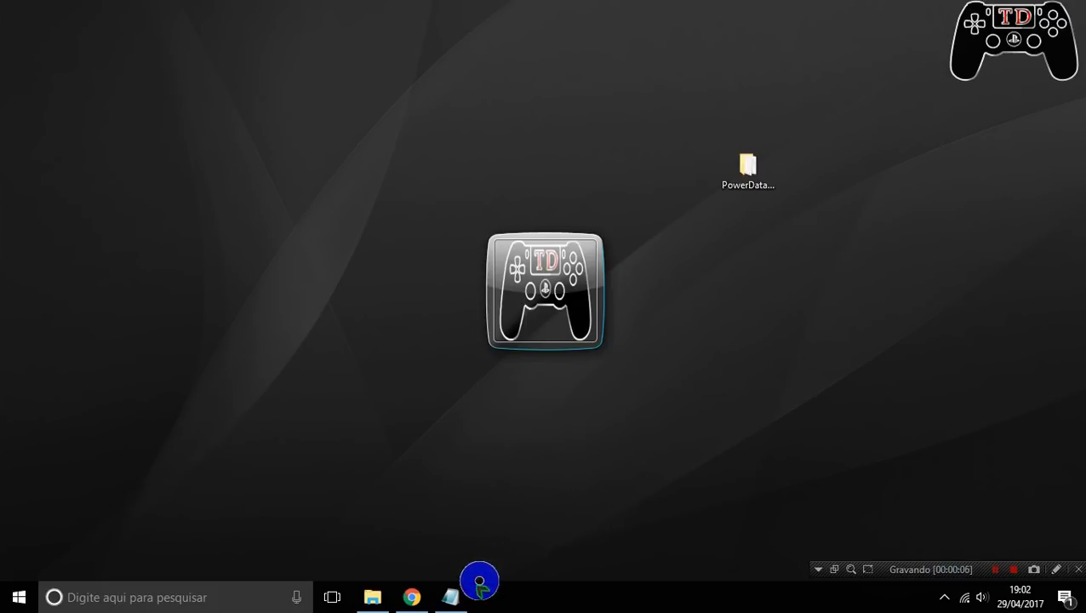
# - Switch to Notepad, examine the note's line "F:\ não está acessível - Acesso negado" and minimise the note
pyautogui.click(453, 595)
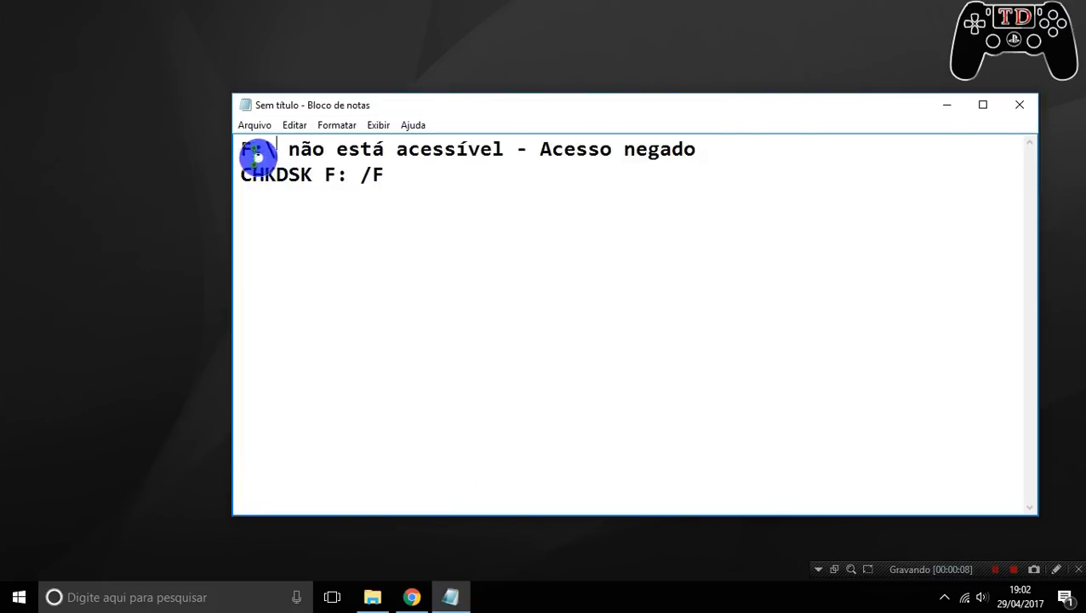
pyautogui.moveTo(243, 149); pyautogui.dragTo(722, 146)
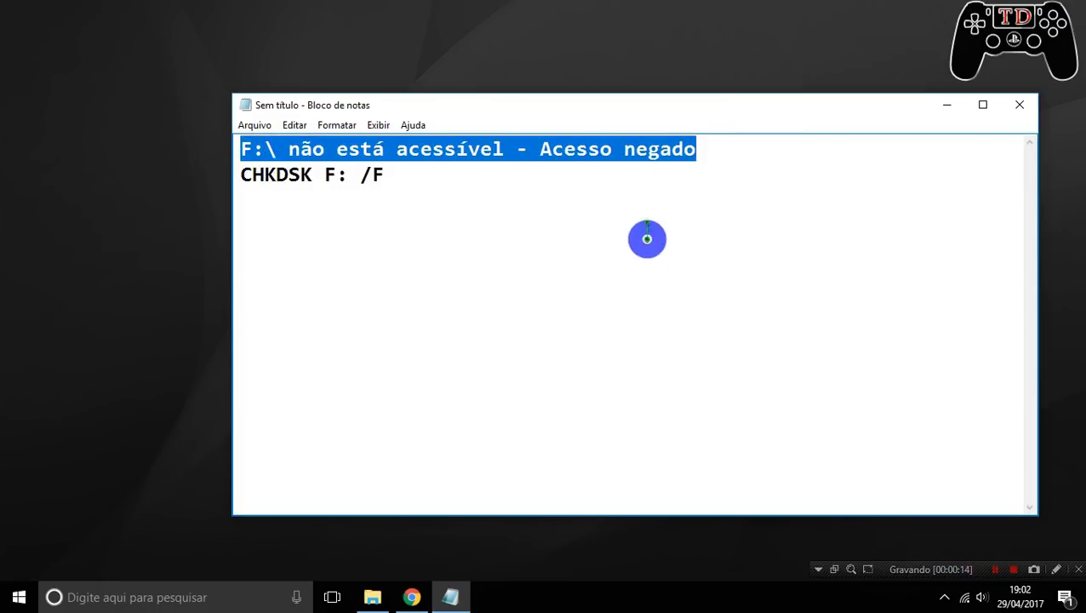
pyautogui.click(712, 153)
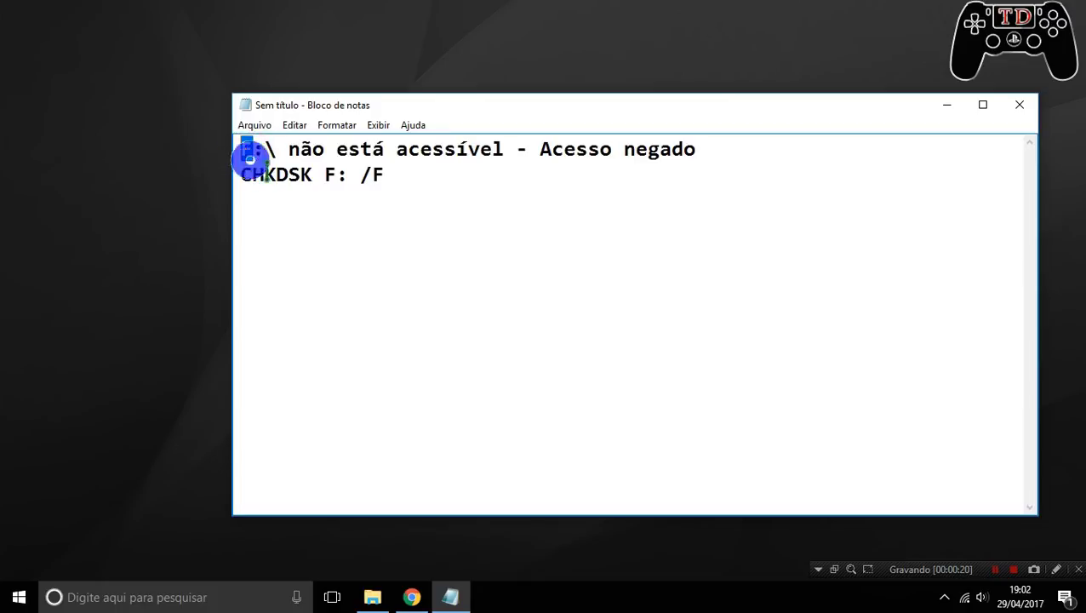
pyautogui.click(951, 106)
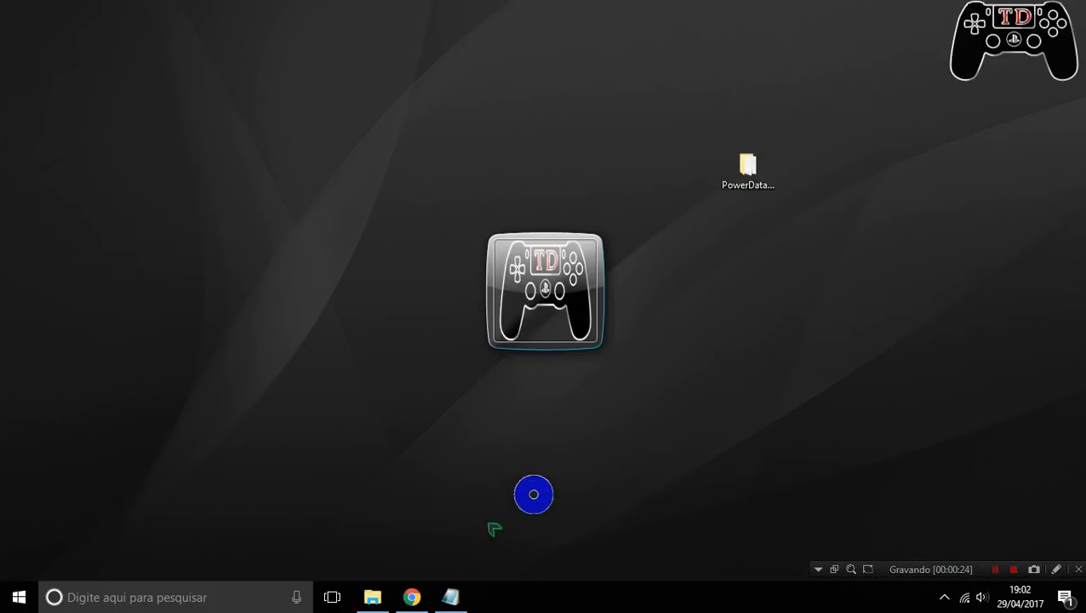
# - Switch to File Explorer and try to open Unidade de USB (D:), declining to format the disk
pyautogui.click(374, 595)
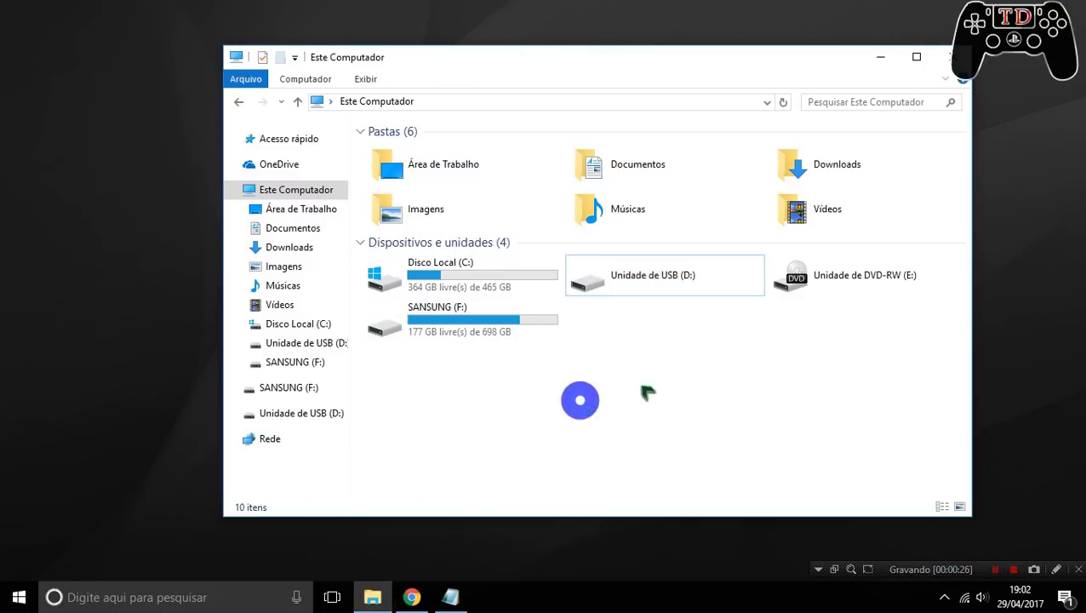
pyautogui.click(679, 281)
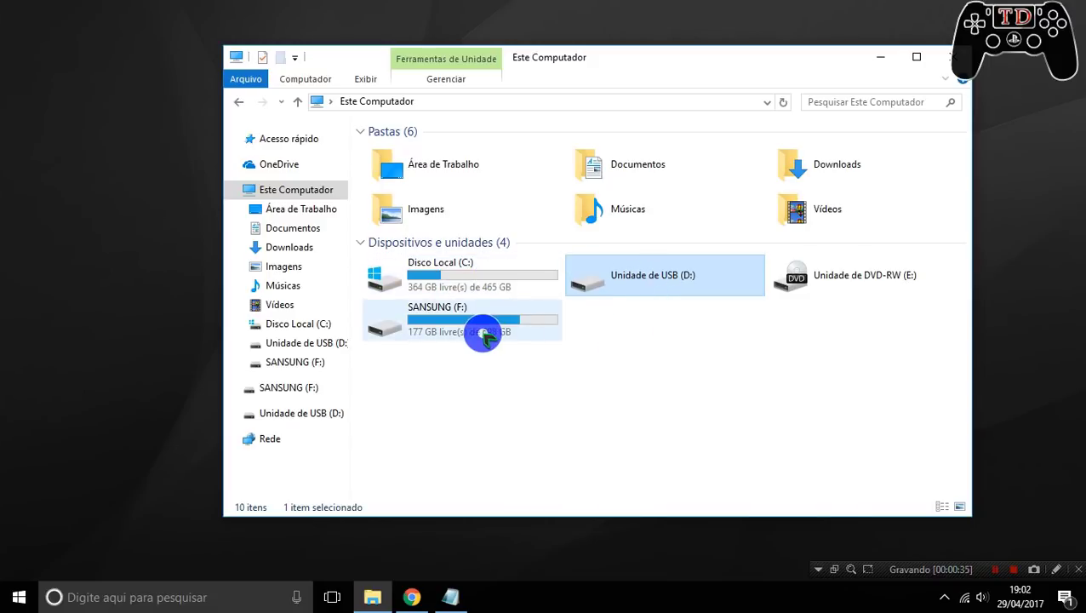
pyautogui.click(739, 392)
pyautogui.click(692, 289)
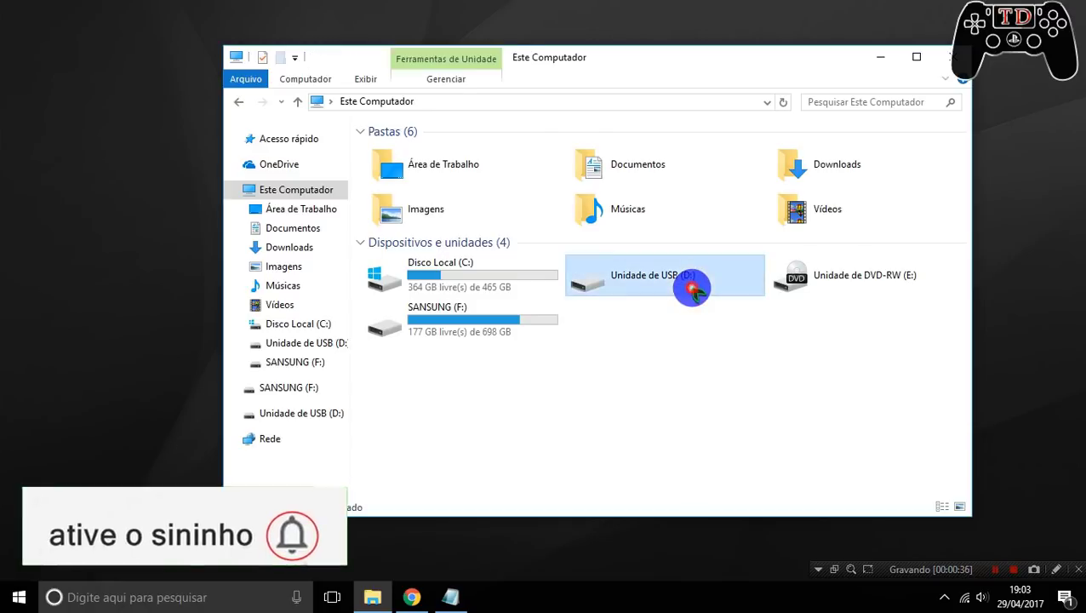
pyautogui.doubleClick(692, 290)
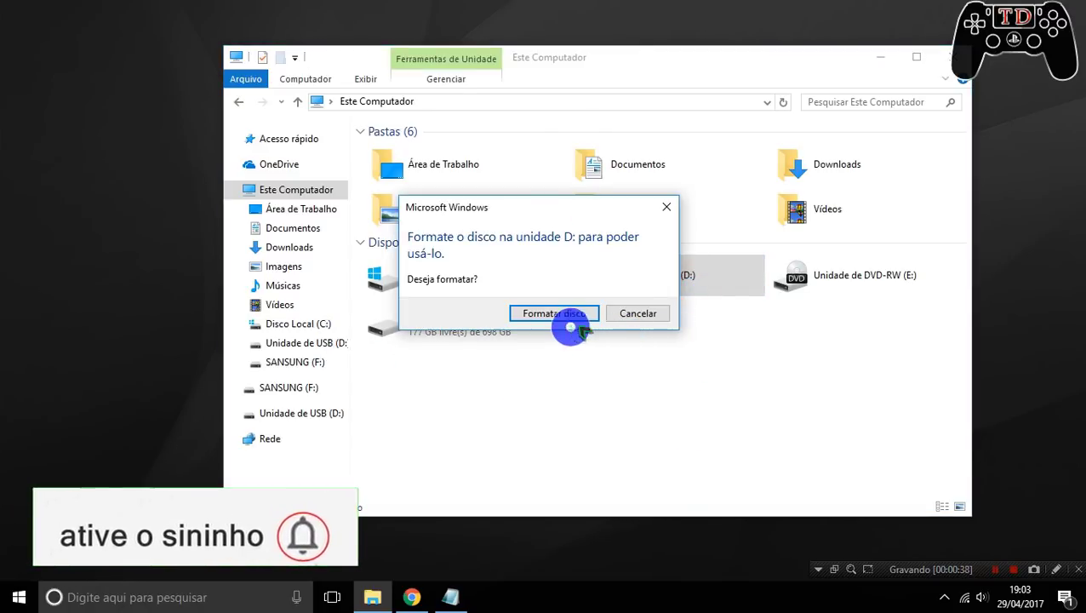
pyautogui.click(669, 210)
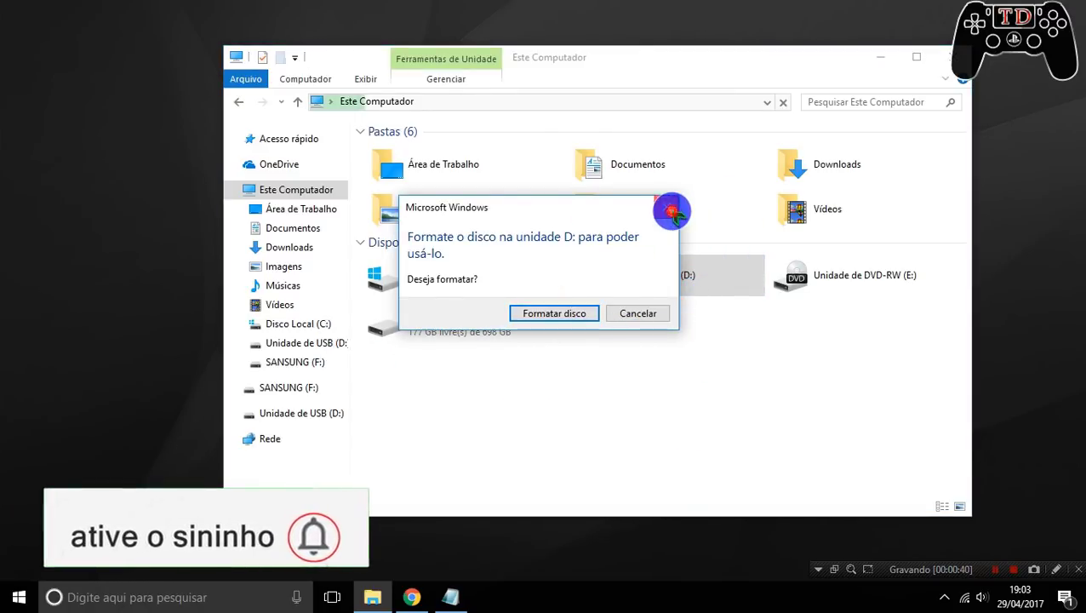
pyautogui.click(729, 321)
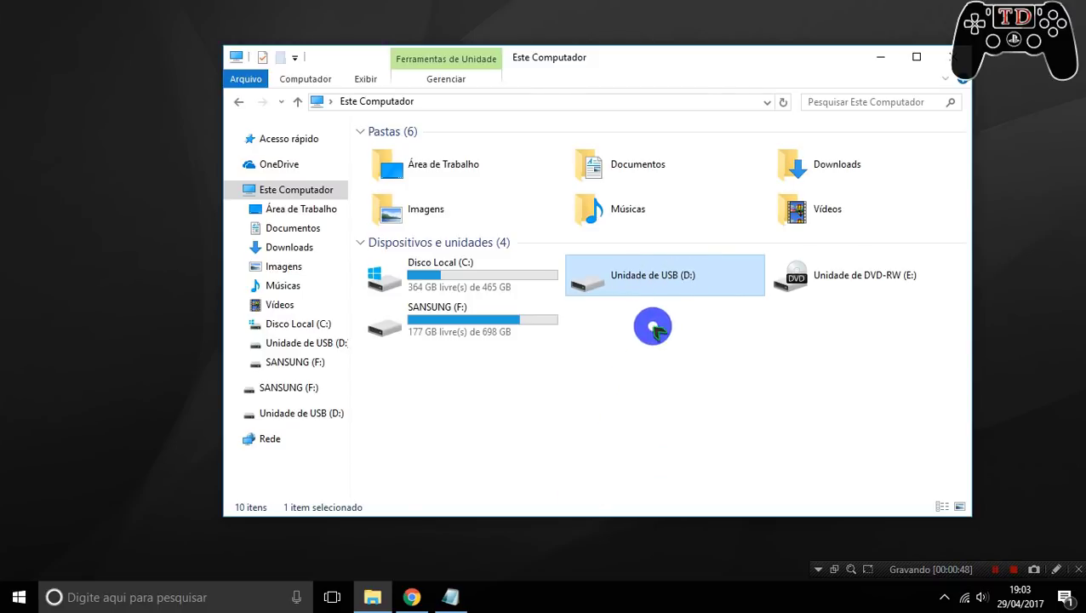
# - Examine the CHKDSK command and its /F parameter in the Notepad note, and minimise the open windows
pyautogui.click(451, 595)
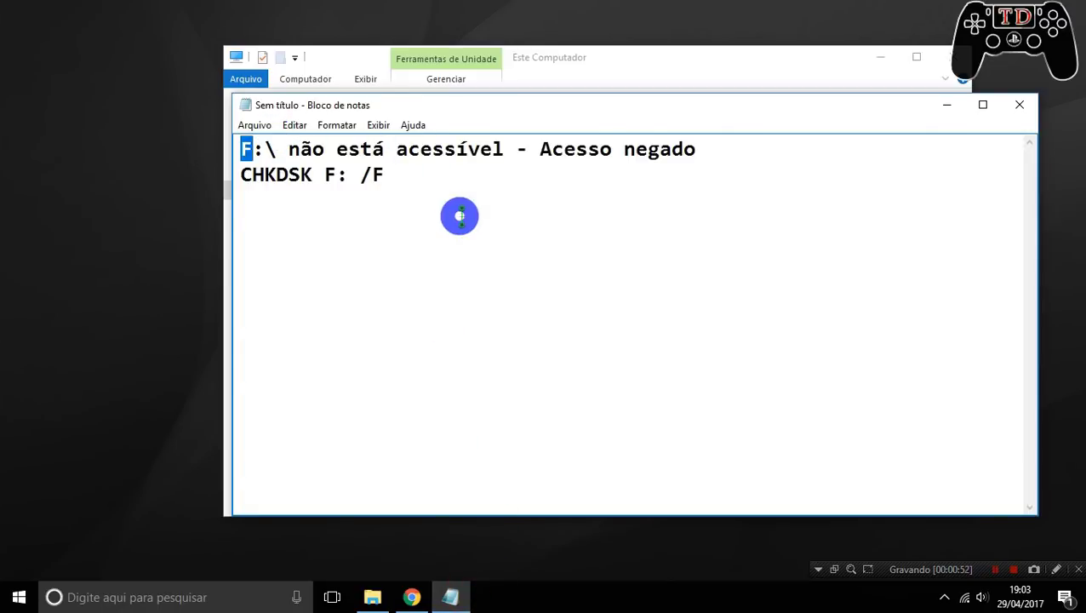
pyautogui.click(947, 105)
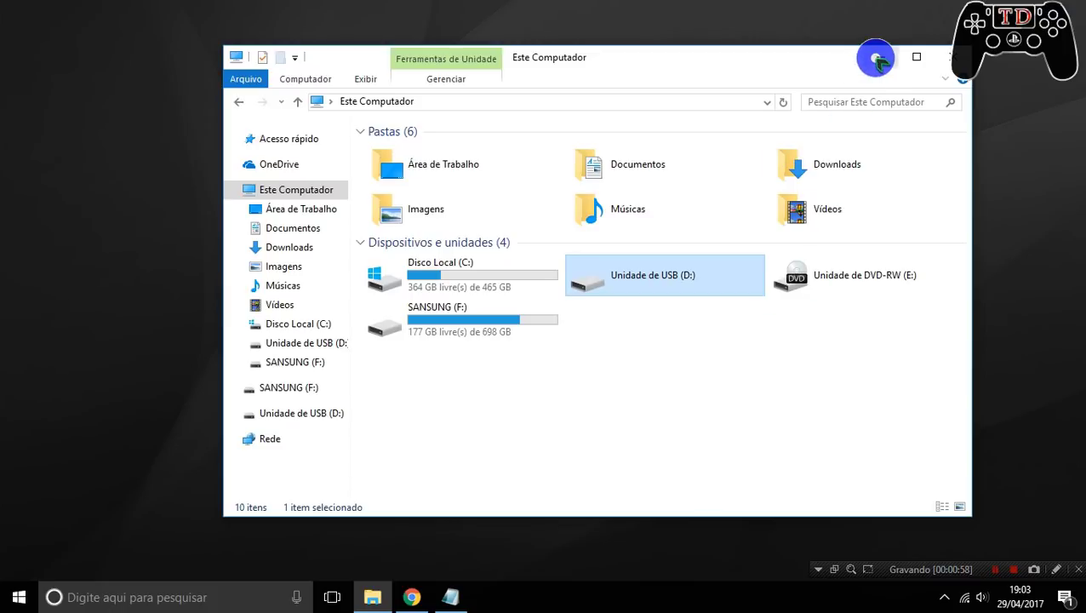
pyautogui.click(452, 596)
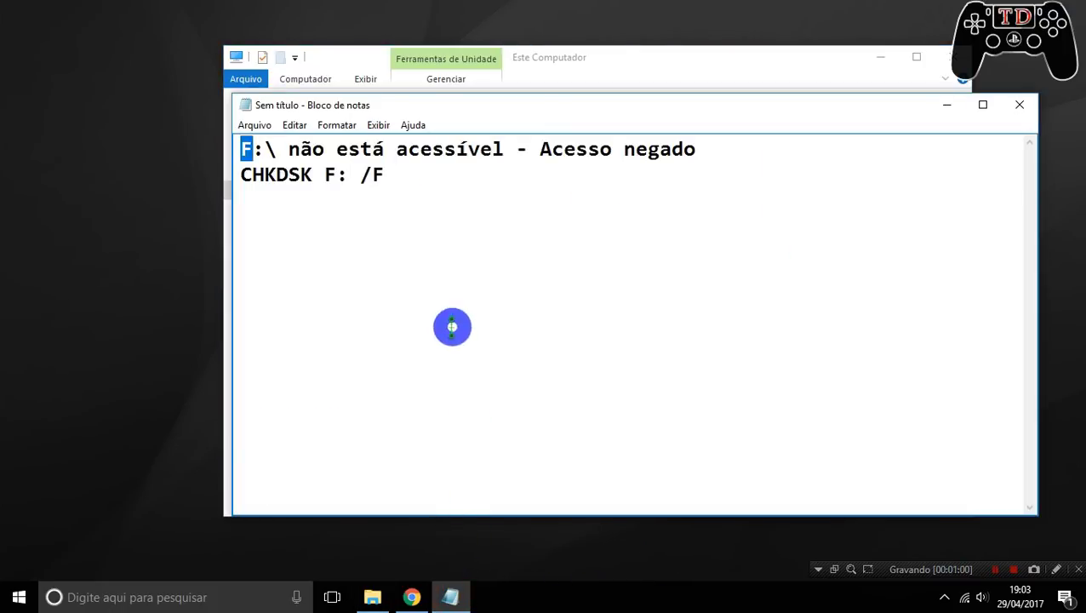
pyautogui.moveTo(412, 177); pyautogui.dragTo(359, 177)
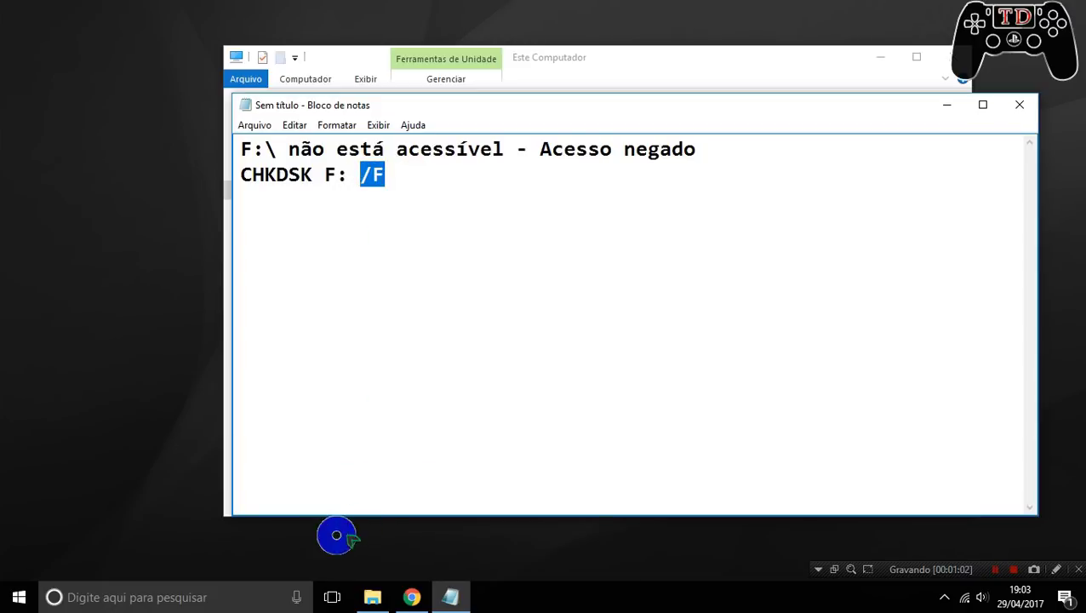
pyautogui.click(946, 104)
pyautogui.click(882, 57)
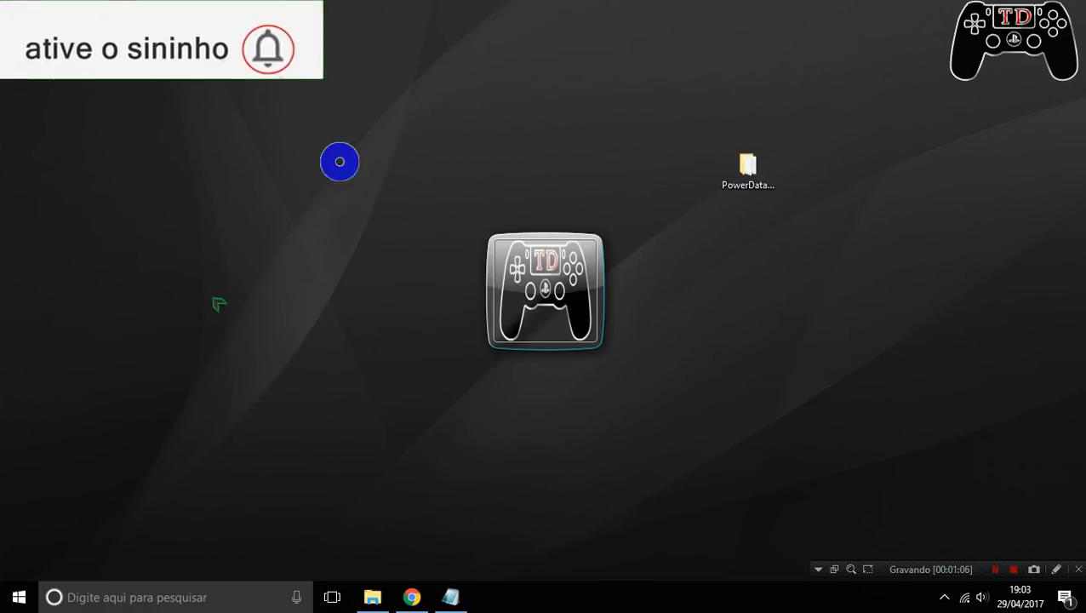
pyautogui.rightClick(24, 599)
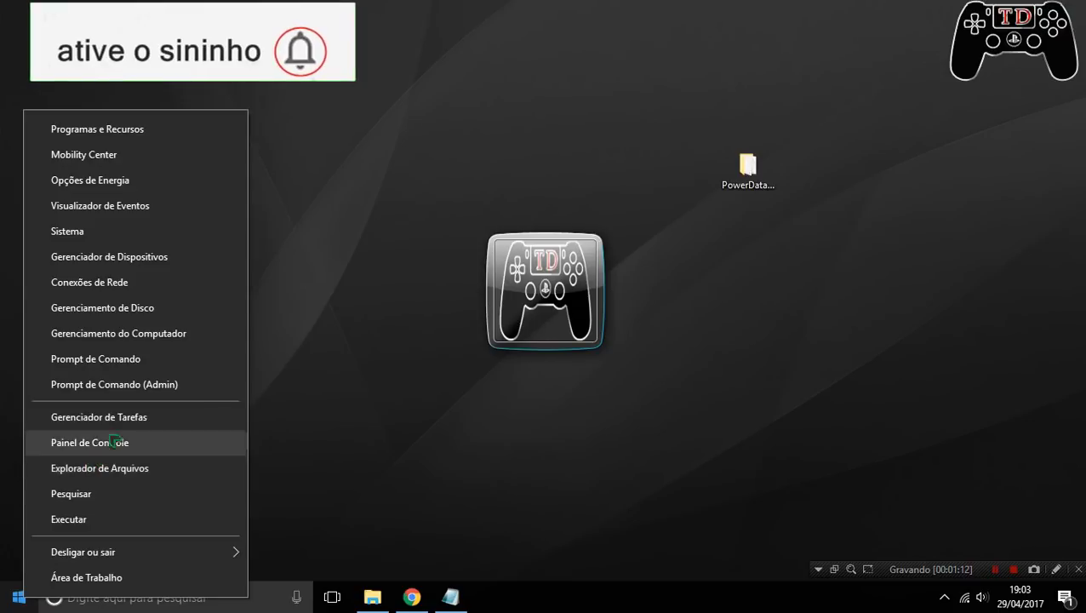
pyautogui.click(90, 385)
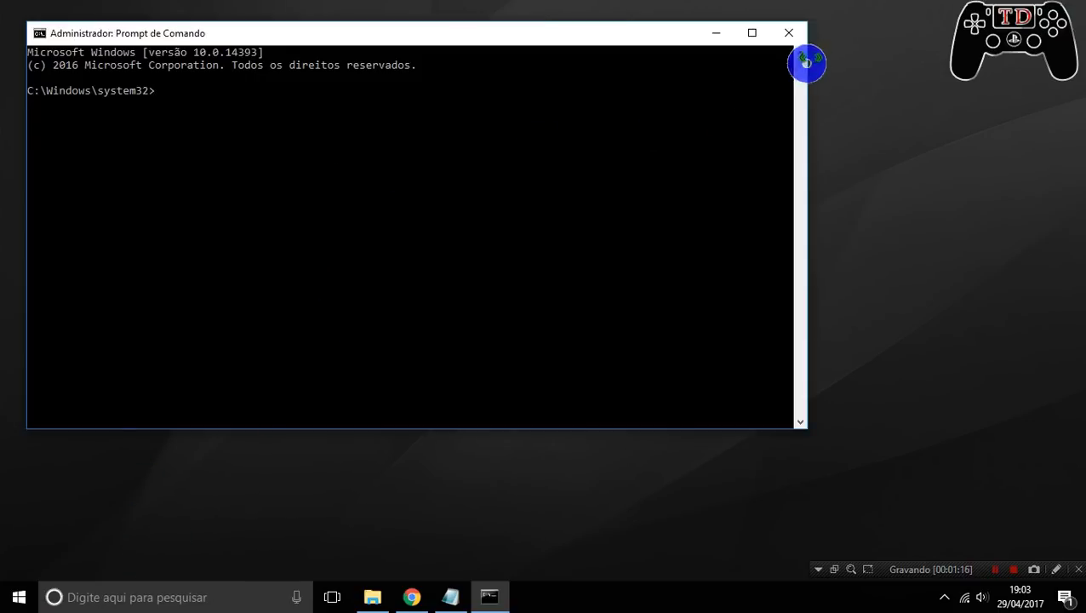
pyautogui.click(794, 36)
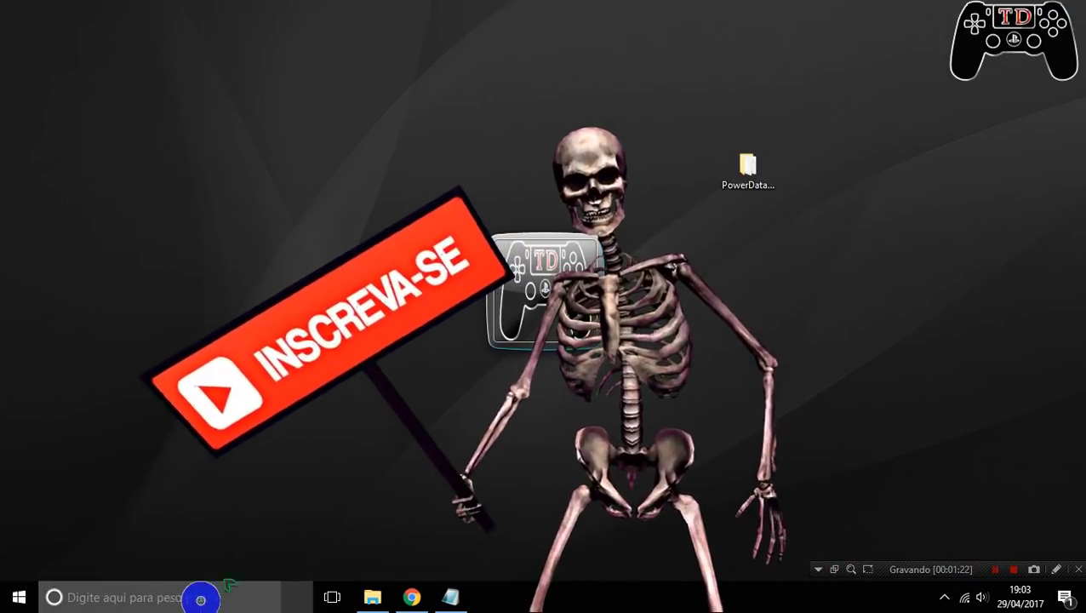
# - Search Windows for "cmd" and run Prompt de Comando as administrator
pyautogui.click(102, 597)
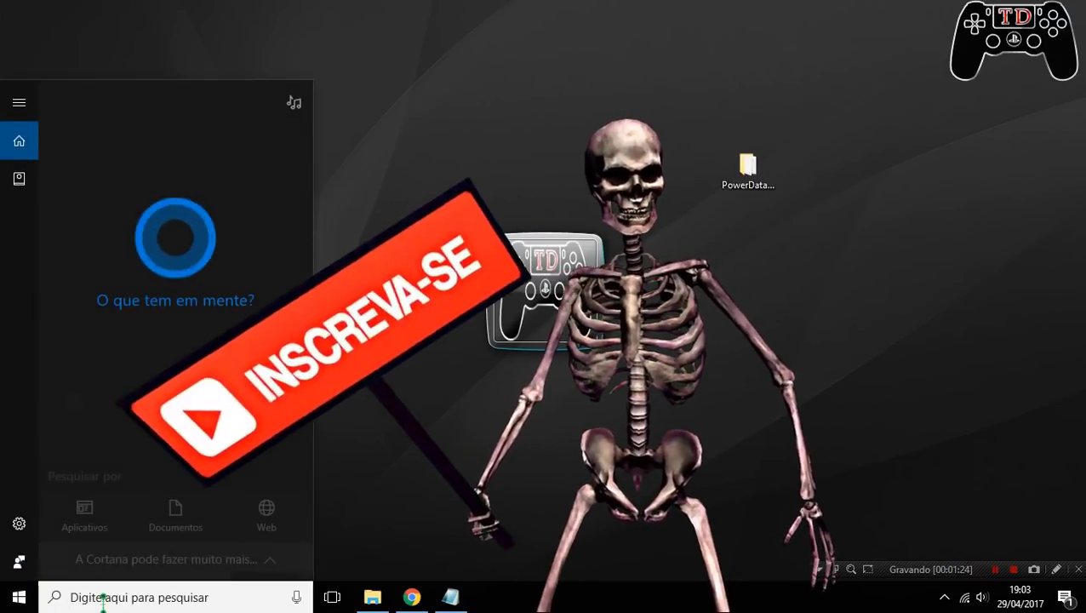
pyautogui.write('cmd')
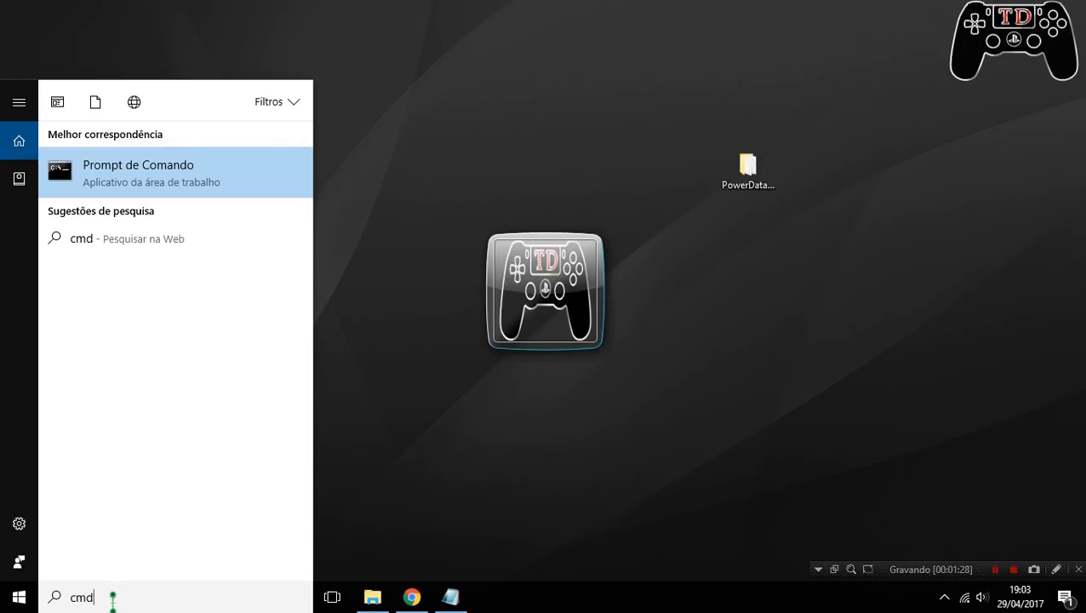
pyautogui.rightClick(137, 189)
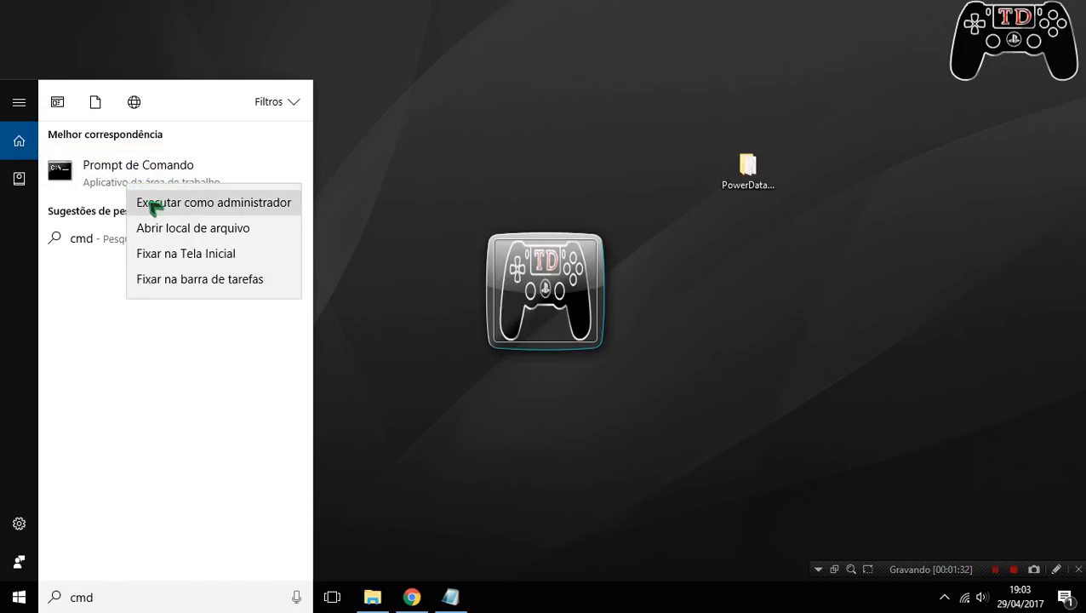
pyautogui.click(153, 205)
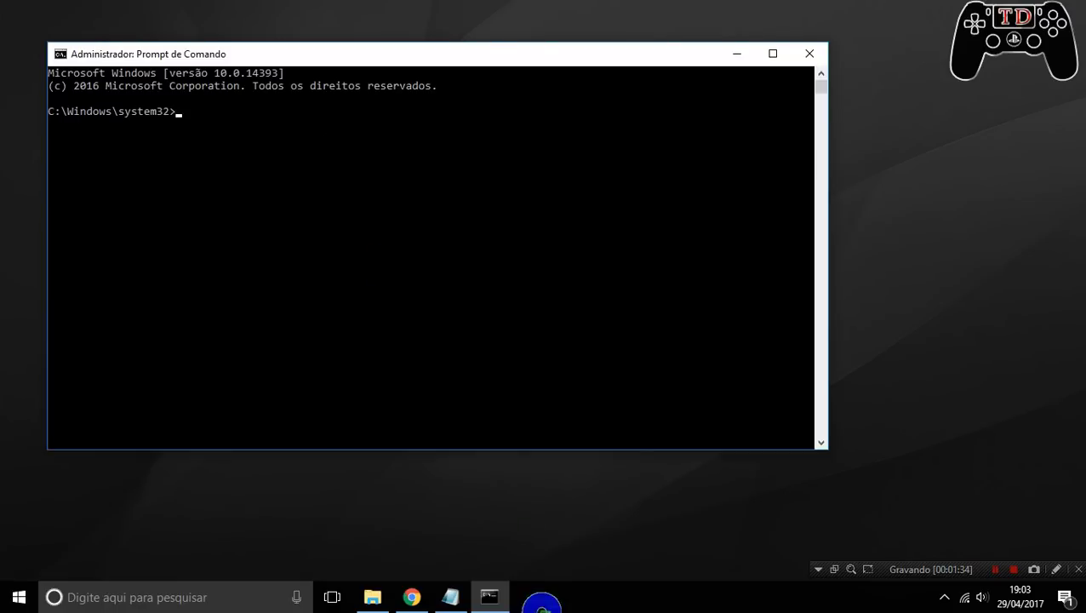
# - Switch to Notepad and examine the parts of the command "CHKDSK F: /F"
pyautogui.click(455, 598)
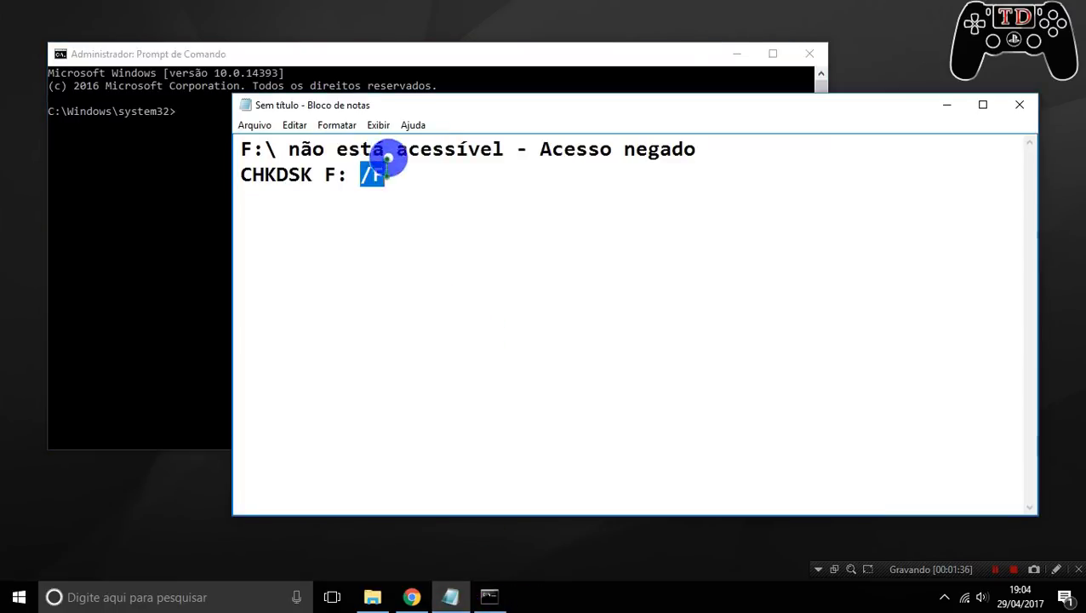
pyautogui.moveTo(388, 176); pyautogui.dragTo(271, 178)
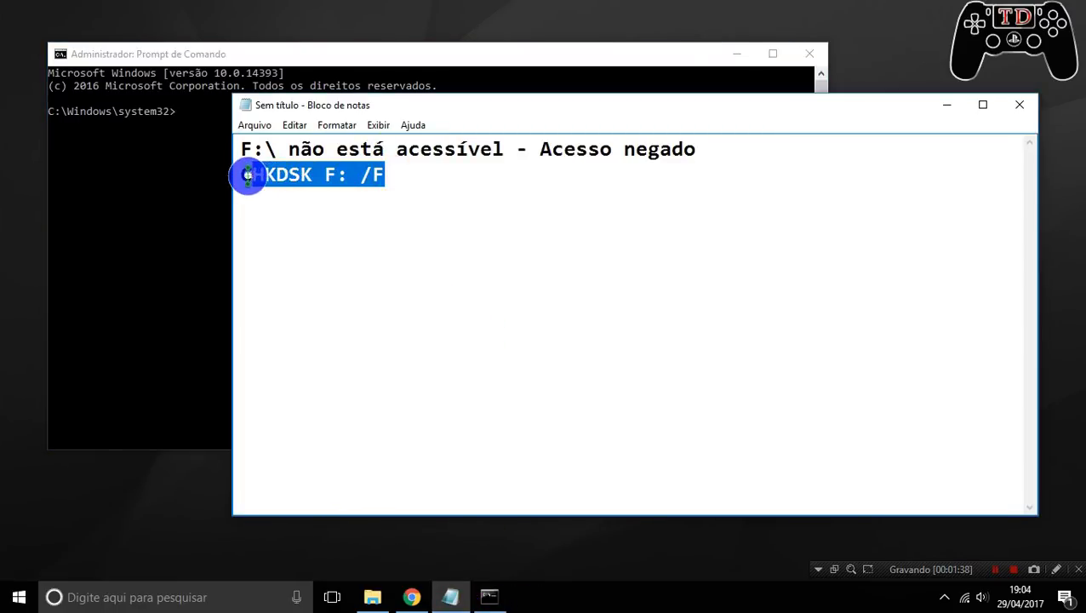
pyautogui.click(256, 195)
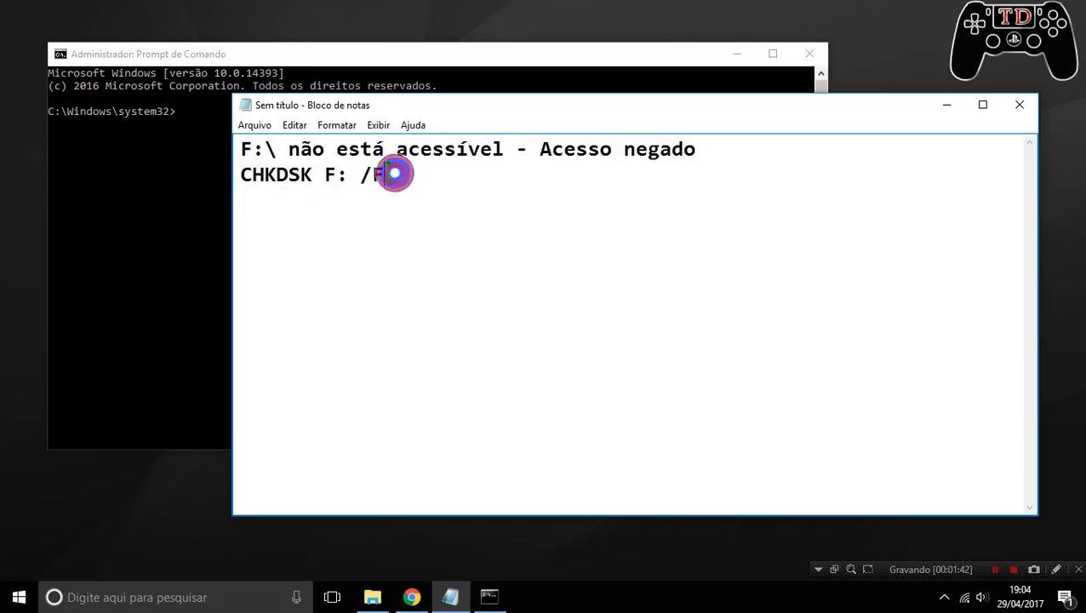
pyautogui.moveTo(394, 174); pyautogui.dragTo(358, 174)
pyautogui.click(380, 176)
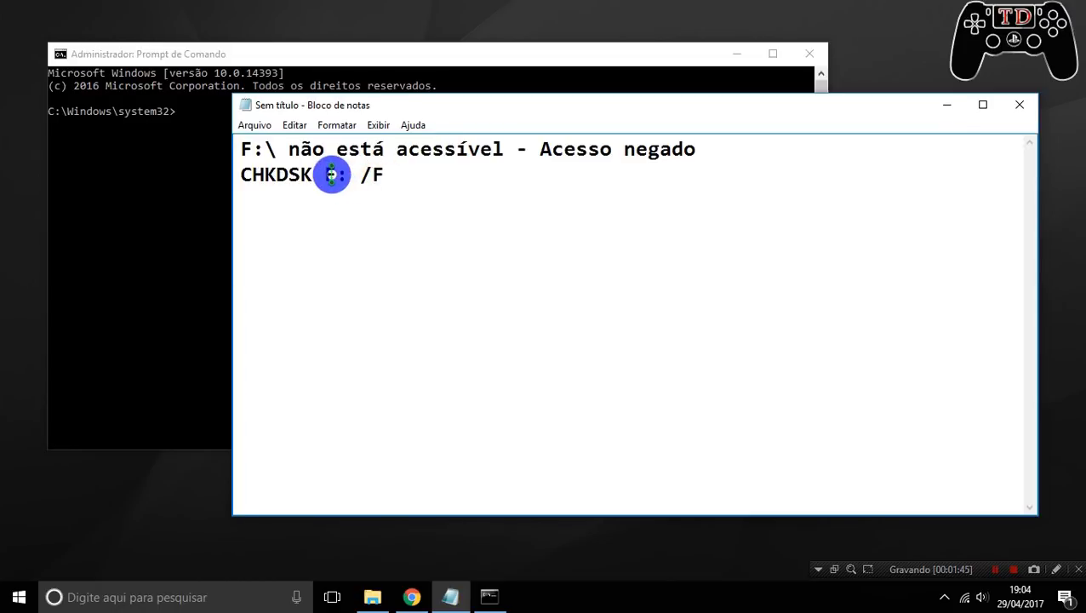
# - Check the USB drive's letter in File Explorer and change the drive letter in the note's CHKDSK command to D
pyautogui.click(372, 597)
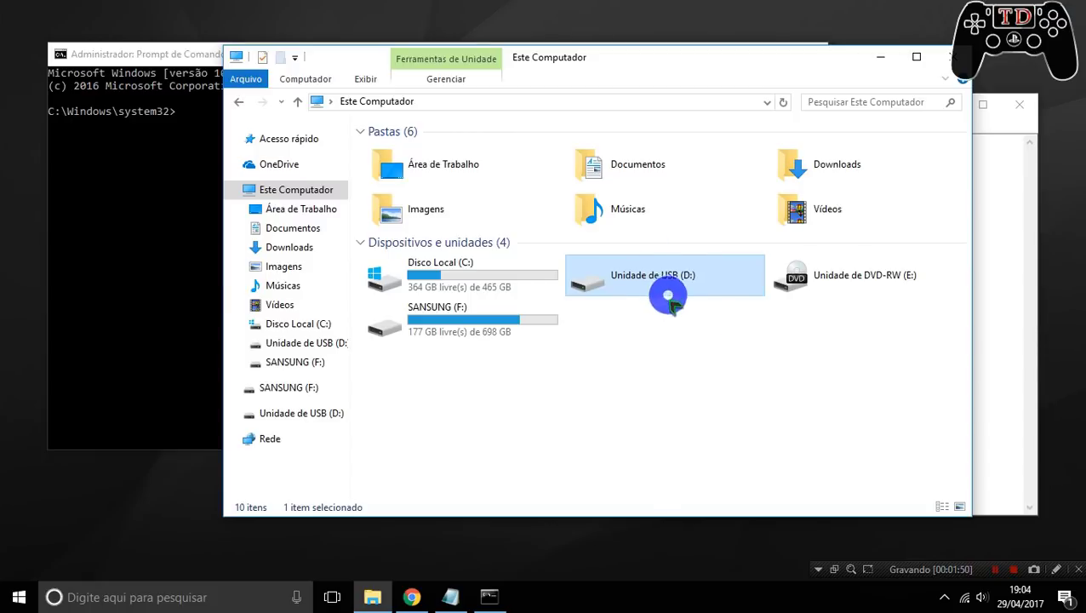
pyautogui.moveTo(575, 252)
pyautogui.mouseDown()
pyautogui.moveTo(705, 308)
pyautogui.moveTo(754, 251)
pyautogui.mouseUp()
pyautogui.moveTo(575, 251); pyautogui.dragTo(698, 251)
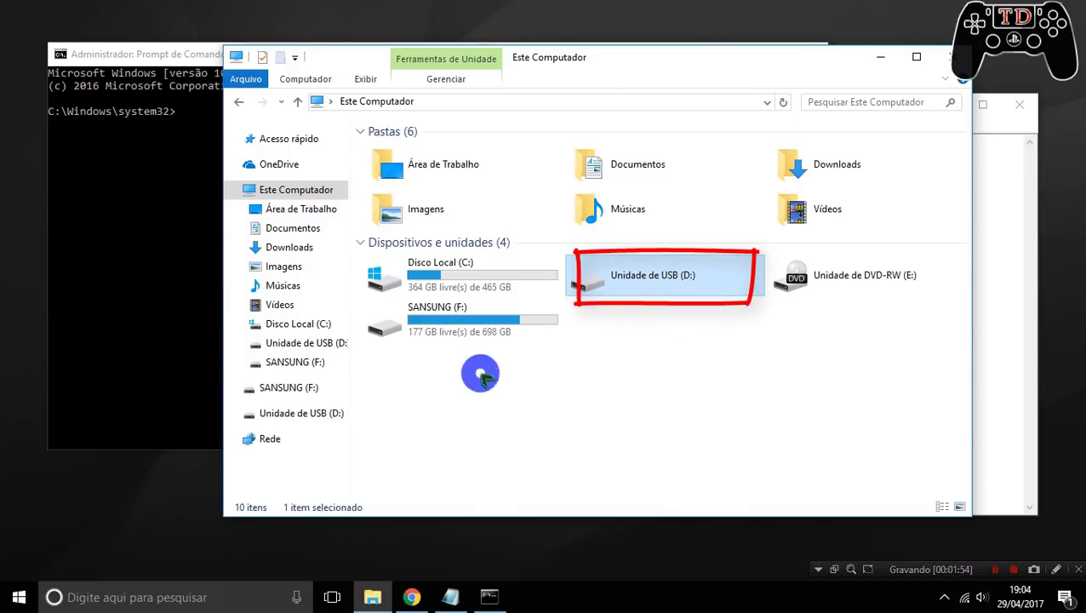
pyautogui.click(450, 596)
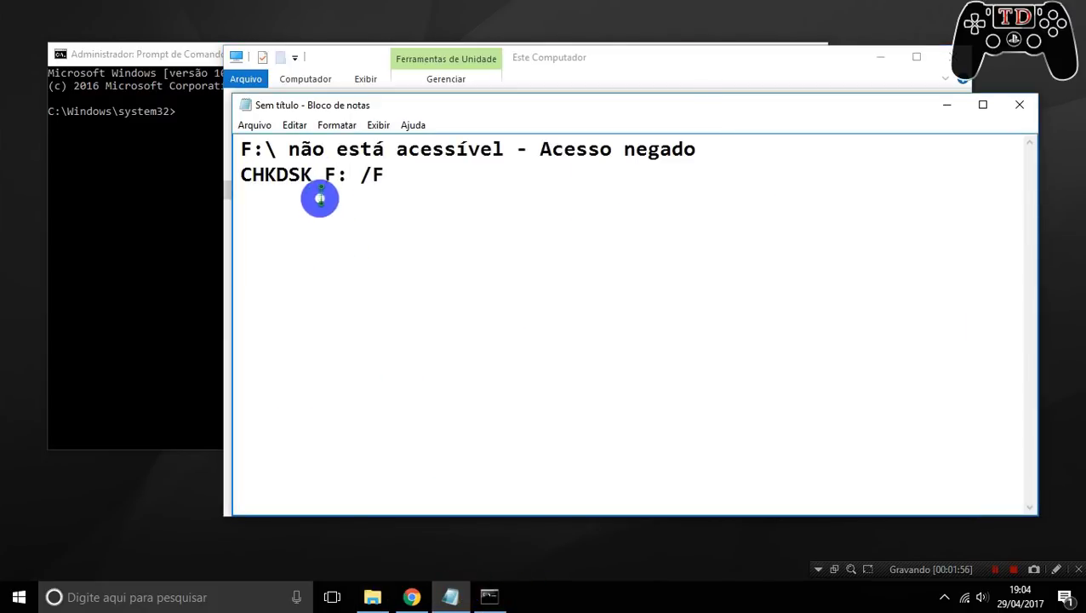
pyautogui.click(336, 174)
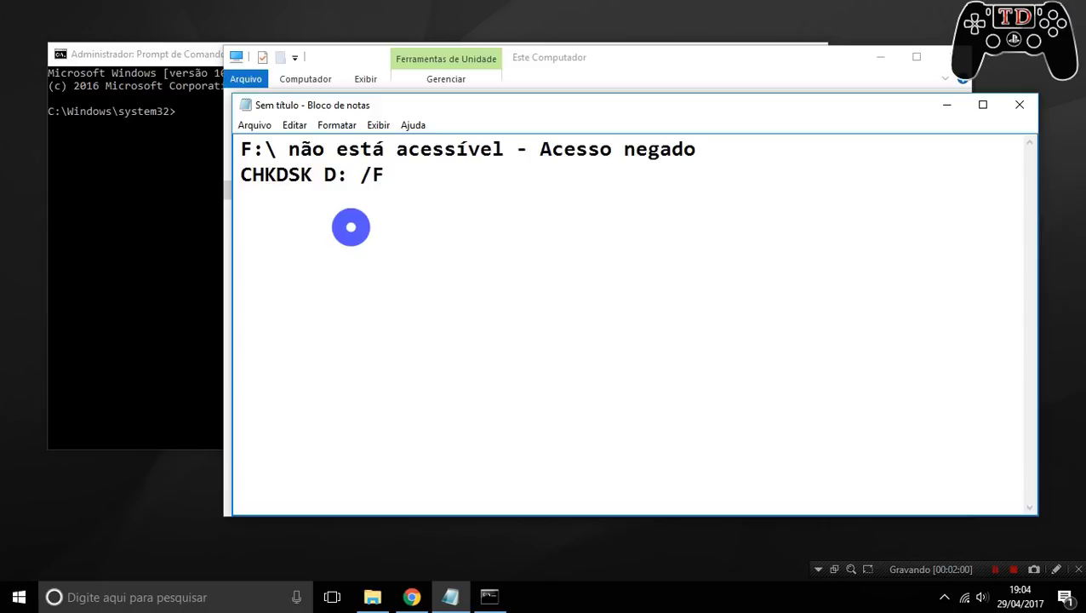
# - Copy "CHKDSK D: /F" from the note and run it in the administrator command prompt
pyautogui.moveTo(395, 176); pyautogui.dragTo(255, 177)
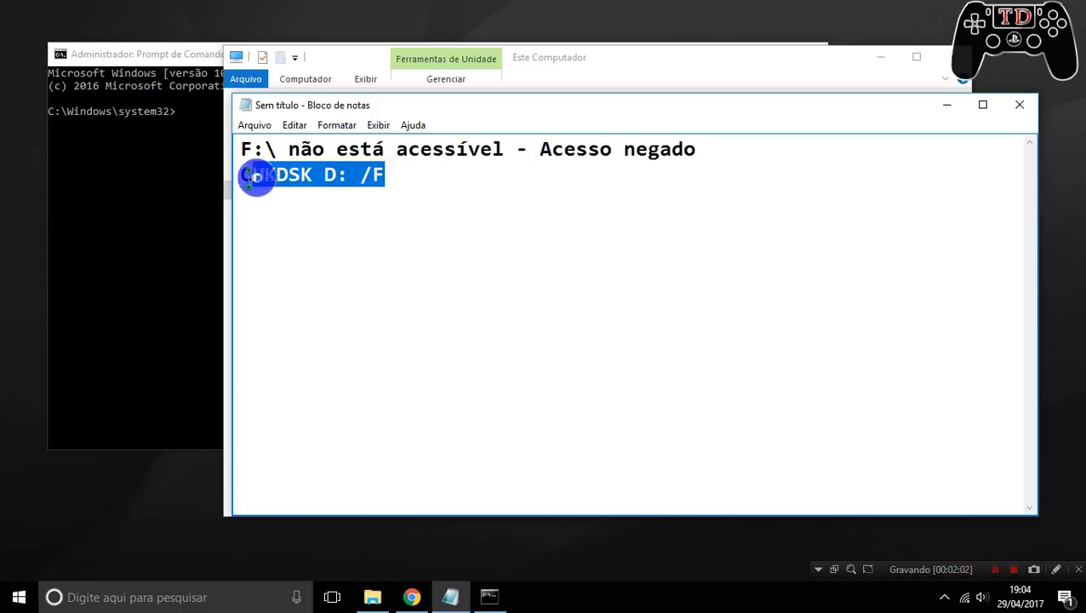
pyautogui.rightClick(251, 179)
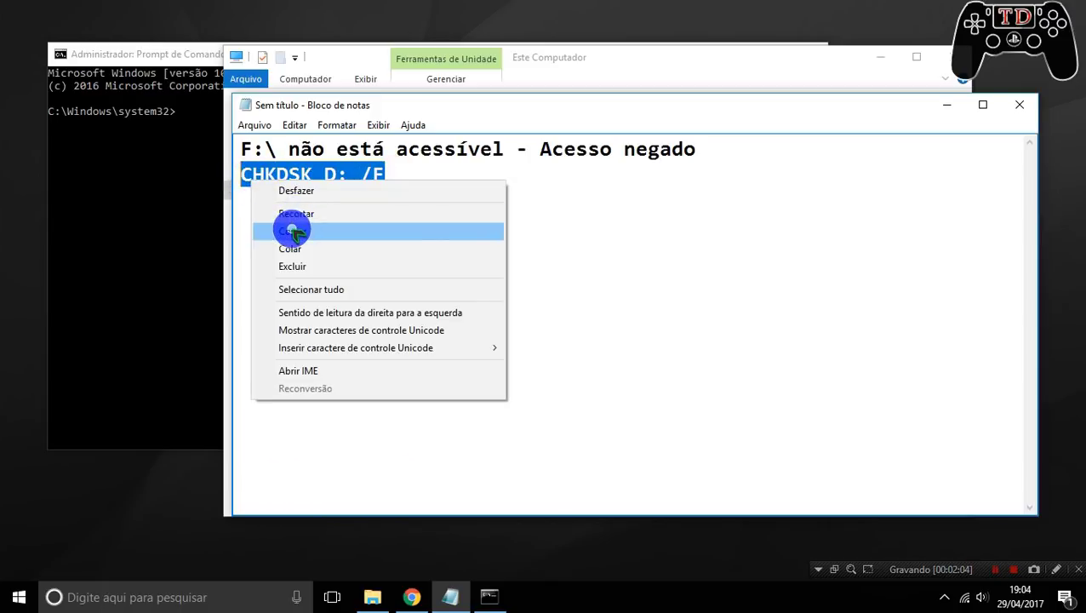
pyautogui.click(294, 230)
pyautogui.click(185, 115)
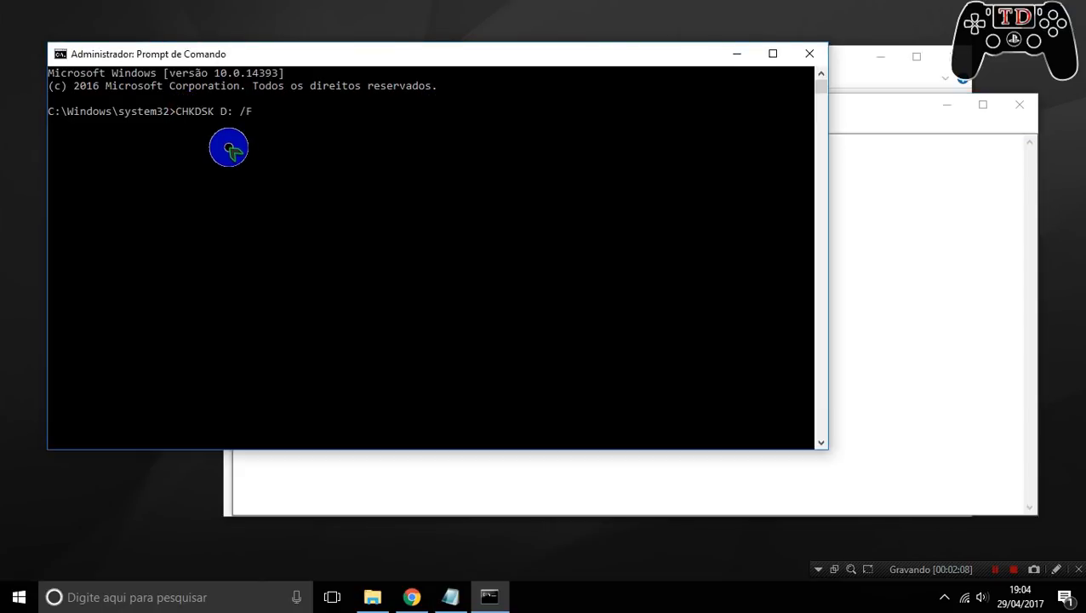
pyautogui.press('Return')
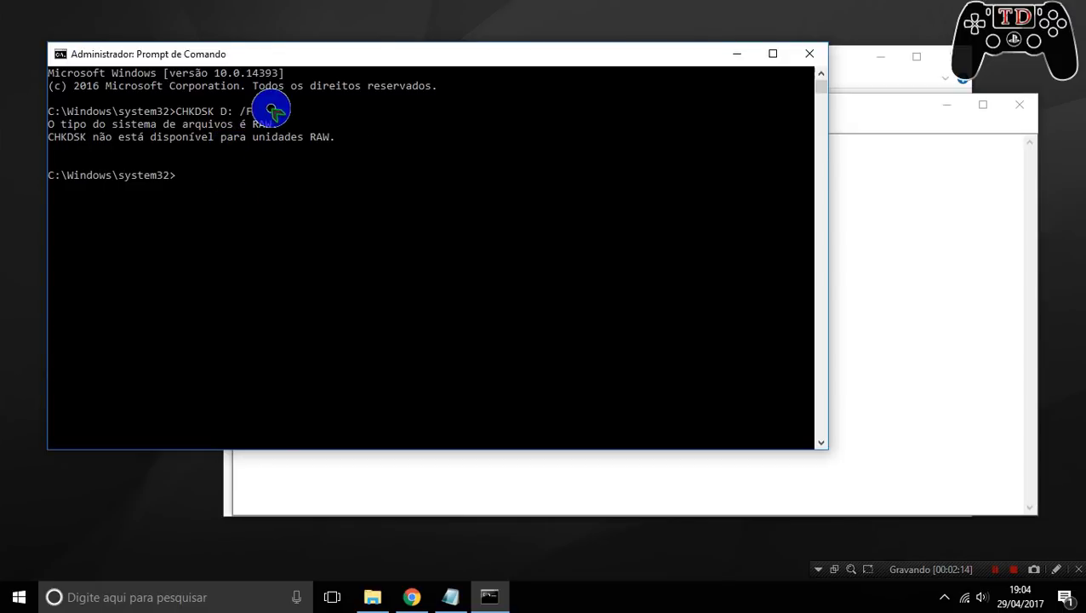
pyautogui.click(269, 110)
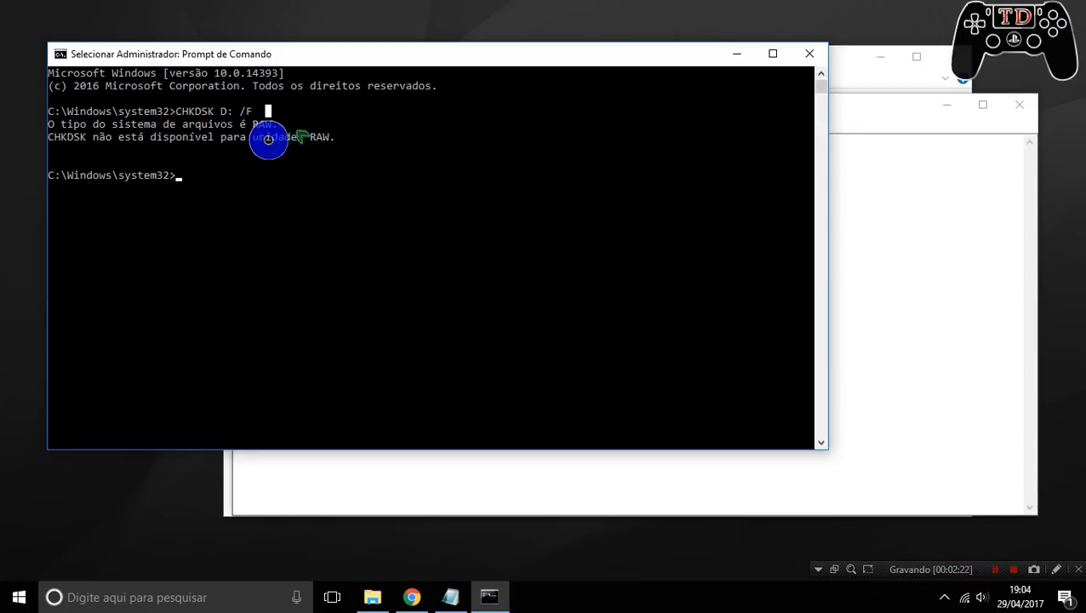
# - Review the CHKDSK output for drive D:, close the command prompt and File Explorer, and minimize the note
pyautogui.click(343, 143)
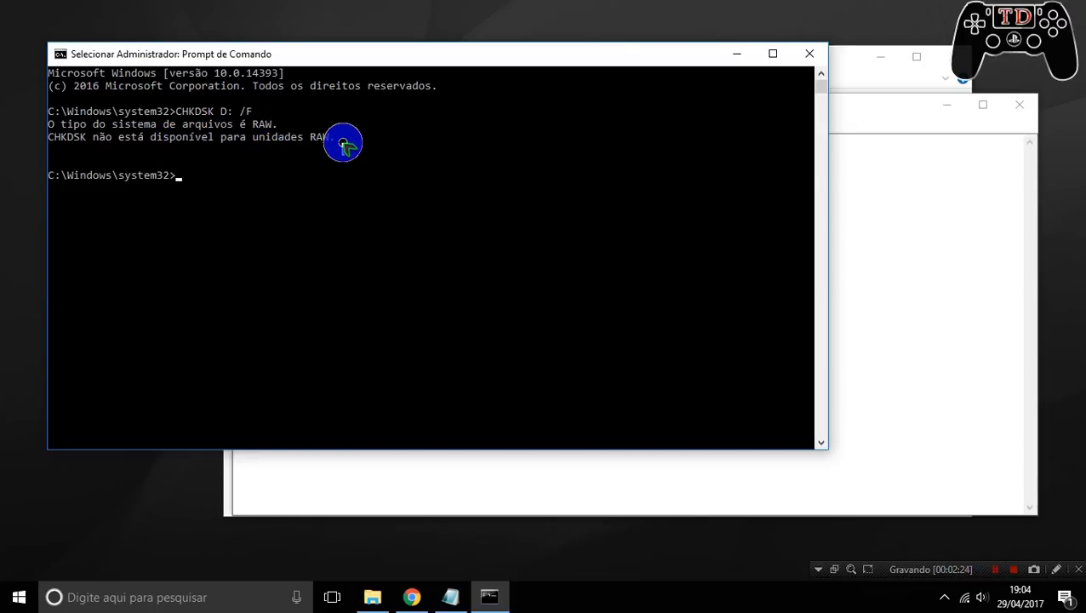
pyautogui.moveTo(343, 143); pyautogui.dragTo(62, 124)
pyautogui.click(290, 177)
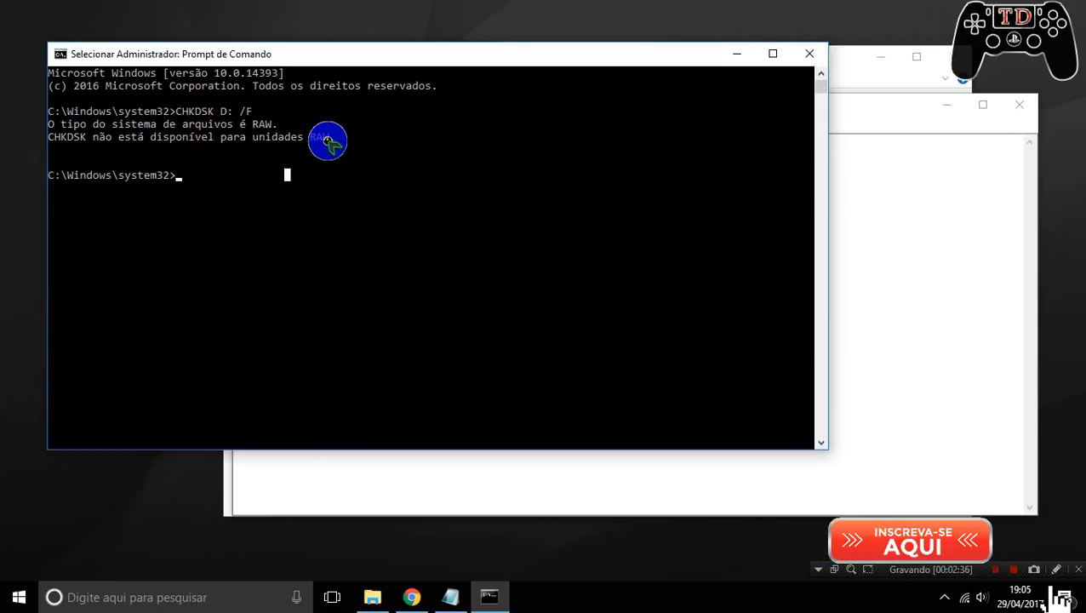
pyautogui.moveTo(330, 141); pyautogui.dragTo(305, 137)
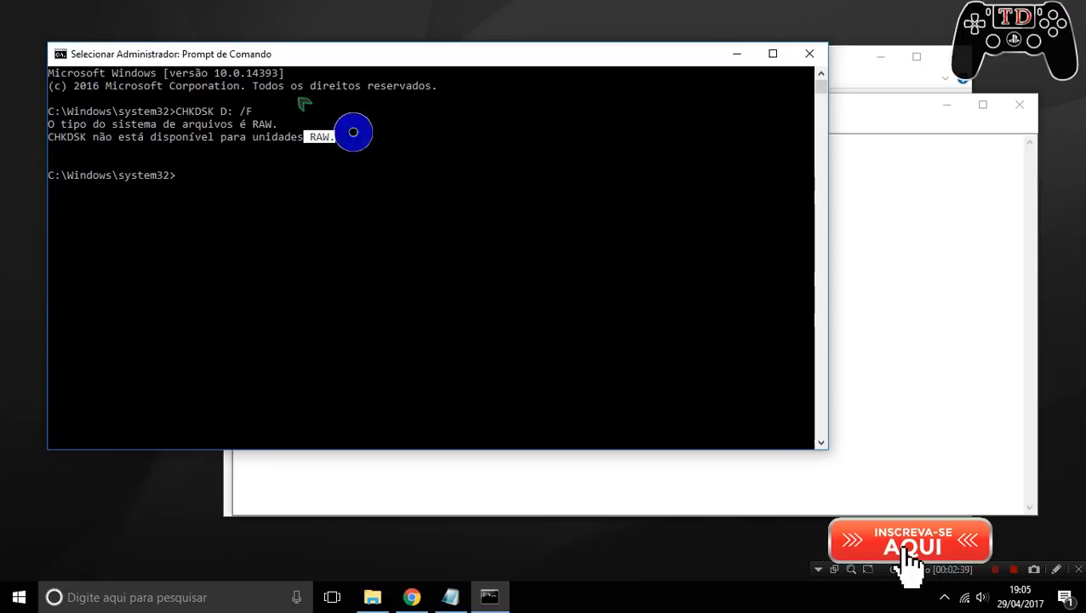
pyautogui.click(808, 57)
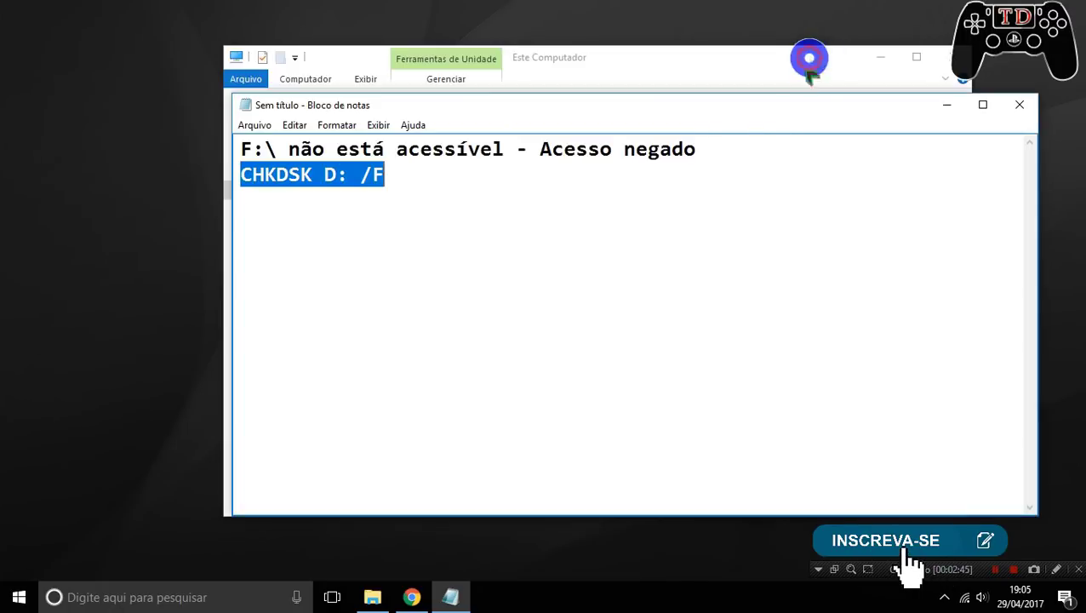
pyautogui.click(948, 105)
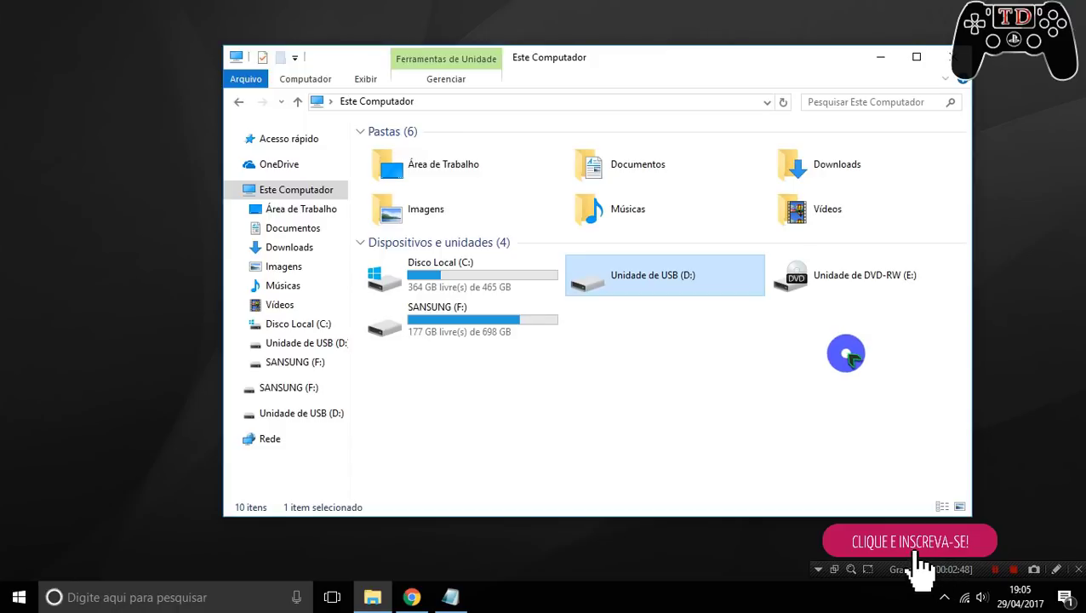
pyautogui.click(953, 58)
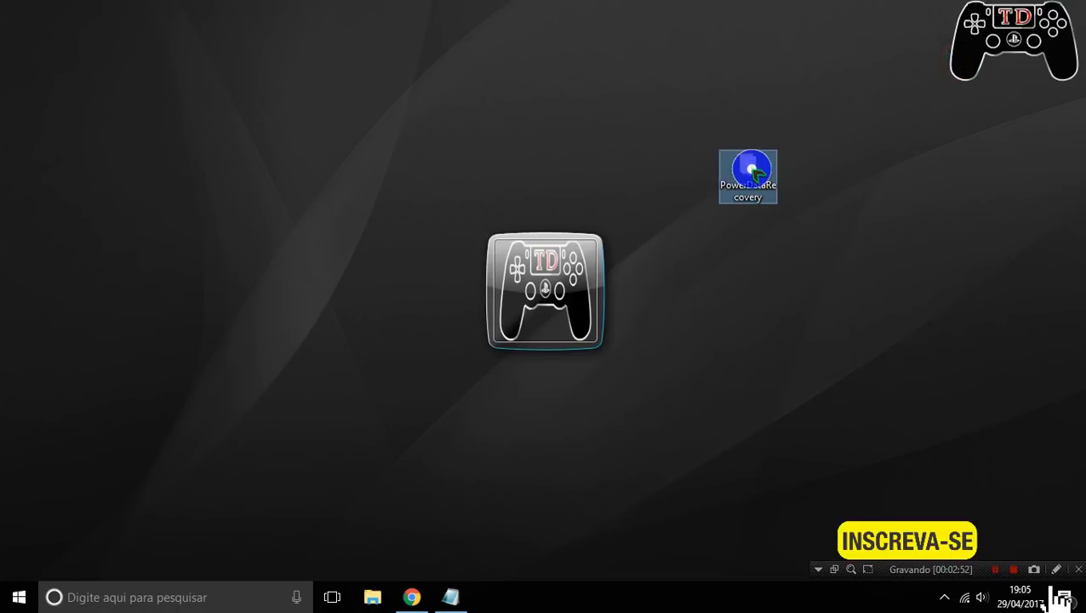
# - Open the PowerDataRecovery folder on the desktop and launch the powerdatarecovery application
pyautogui.click(760, 172)
pyautogui.doubleClick(760, 171)
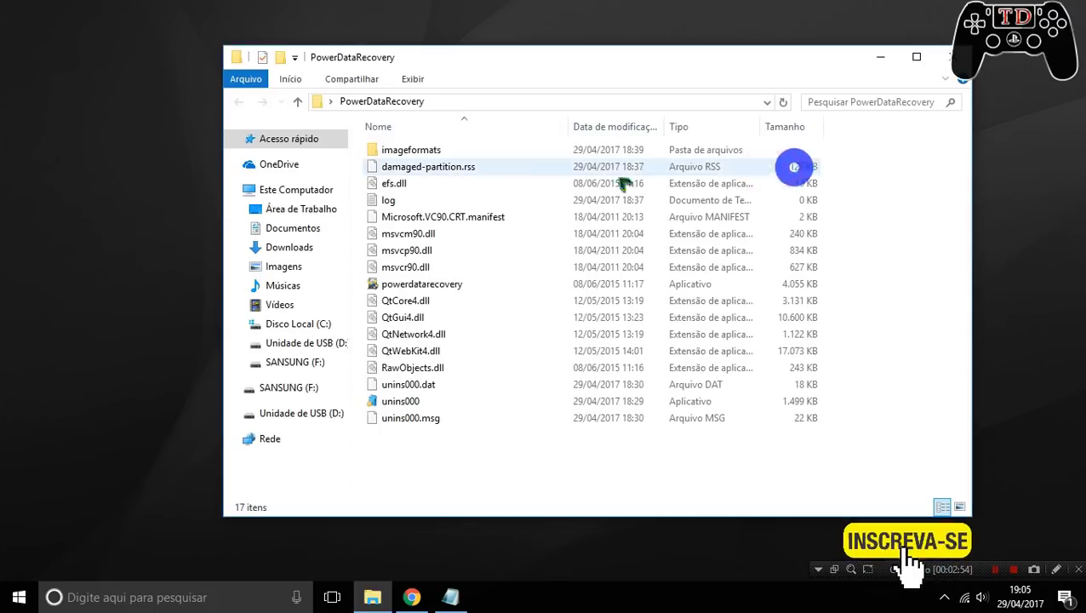
pyautogui.click(516, 399)
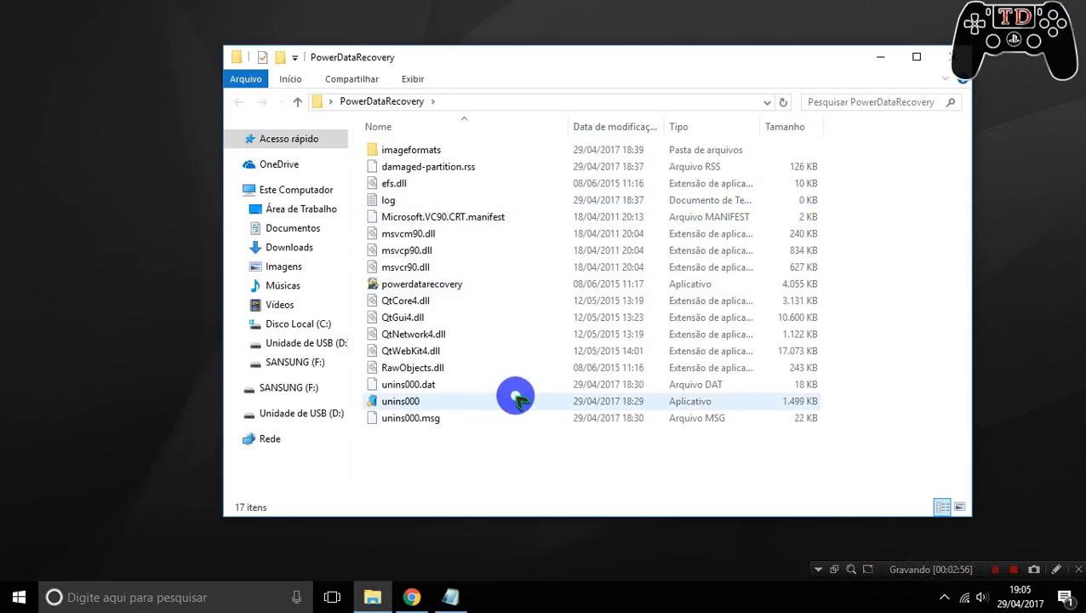
pyautogui.click(426, 290)
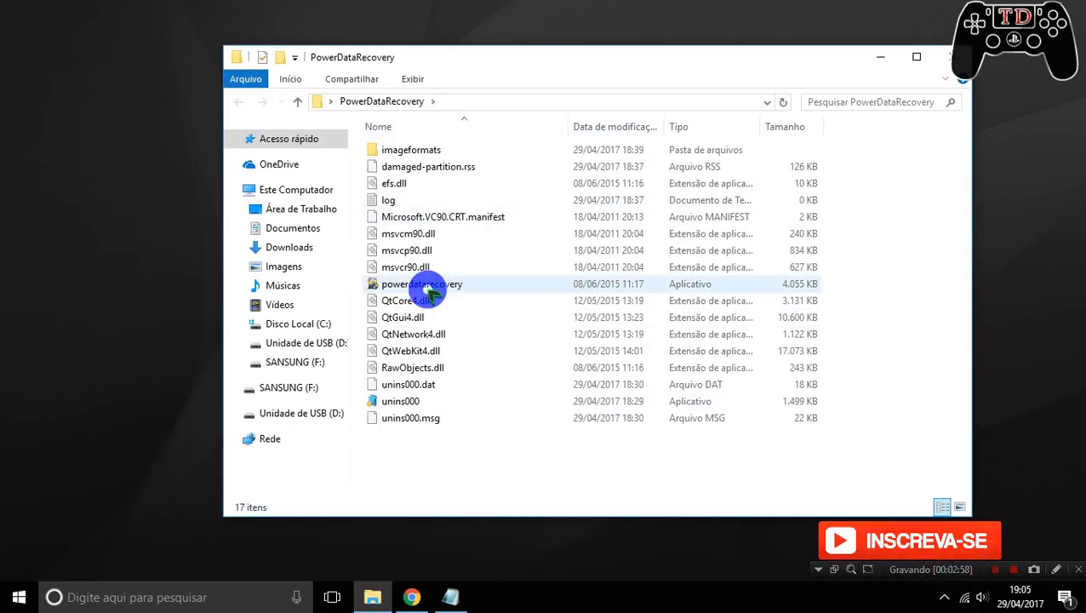
pyautogui.click(426, 290)
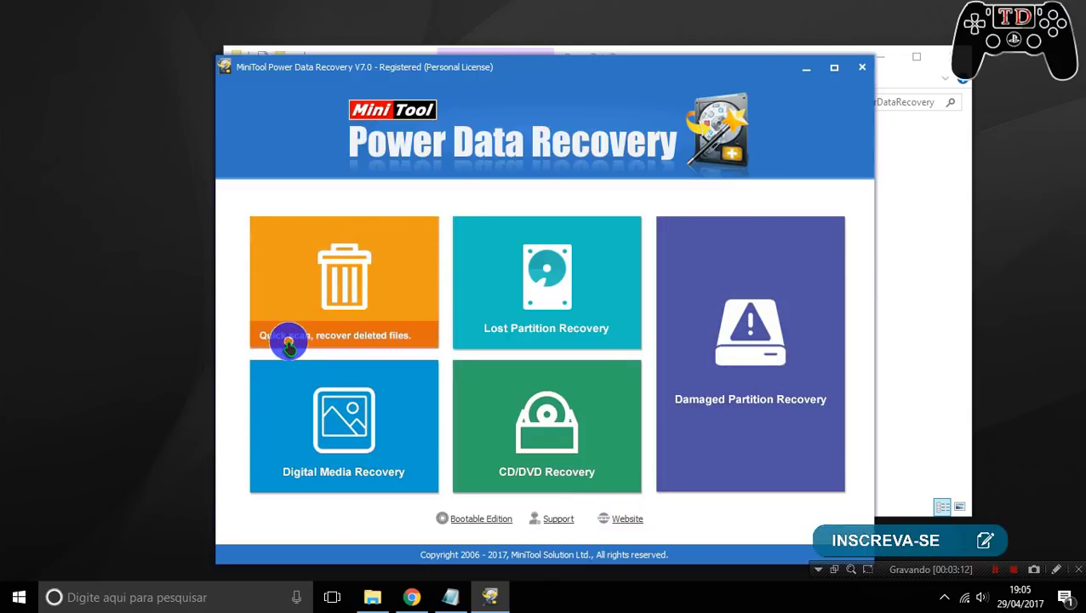
# - Run a full Damaged Partition Recovery scan on the unidentified partition of the SanDisk Cruzer Blade USB device
pyautogui.click(757, 321)
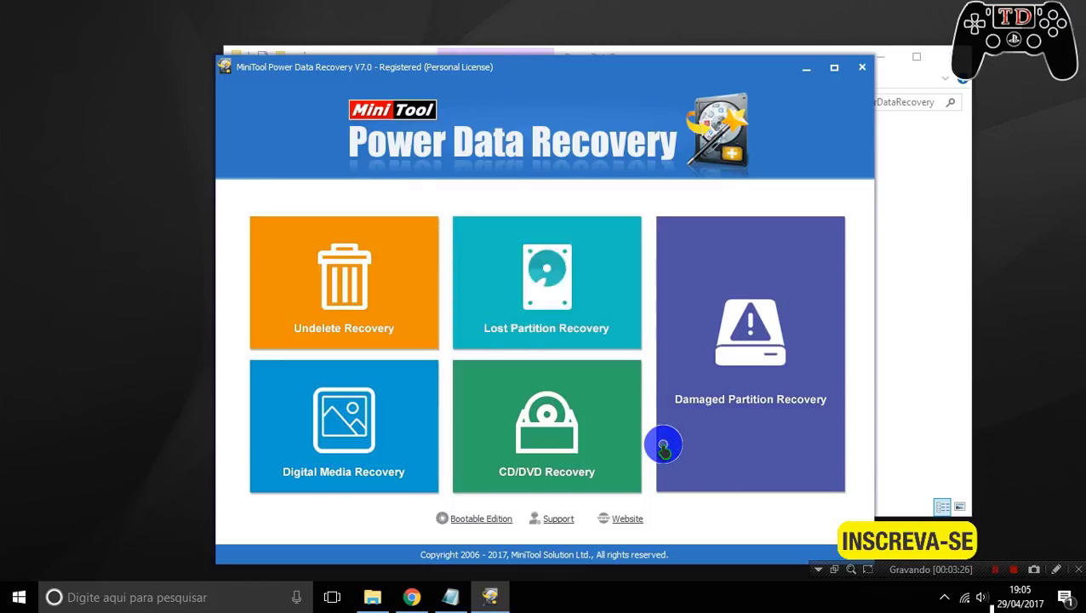
pyautogui.click(663, 445)
pyautogui.click(431, 237)
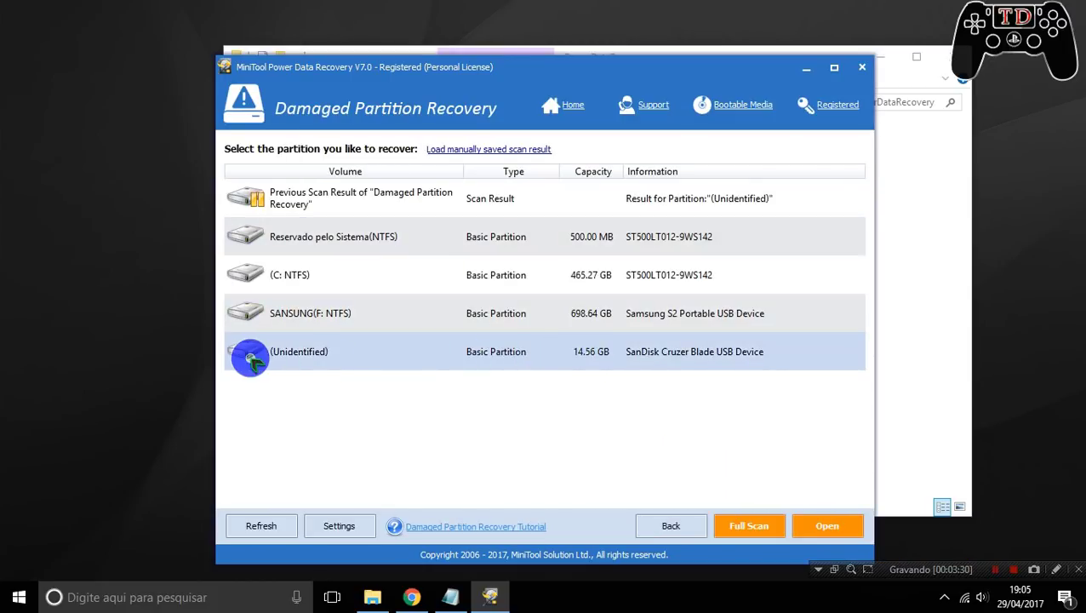
pyautogui.click(308, 356)
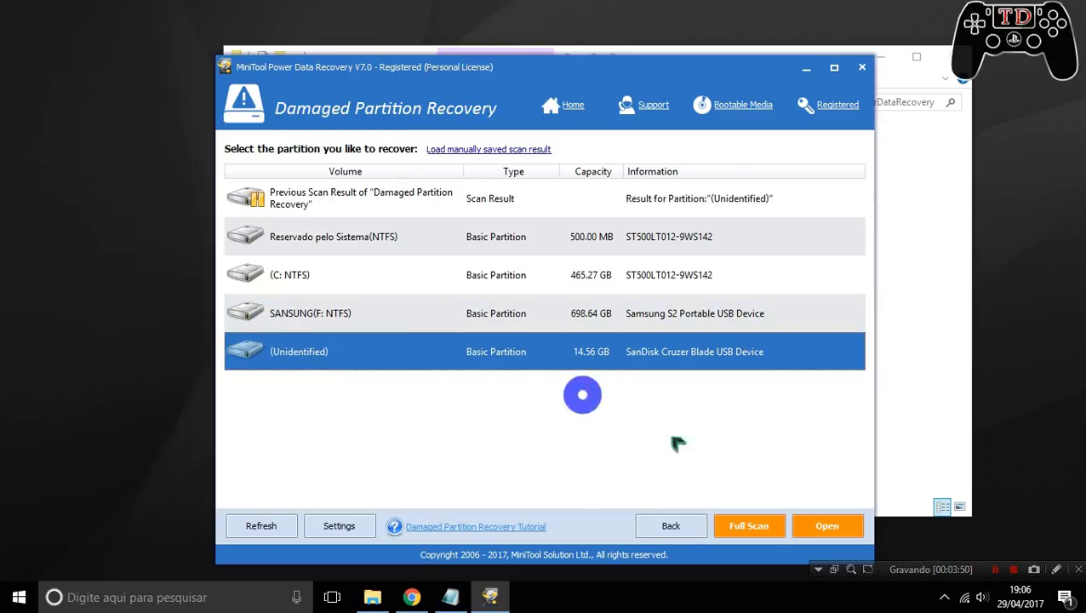
pyautogui.click(741, 529)
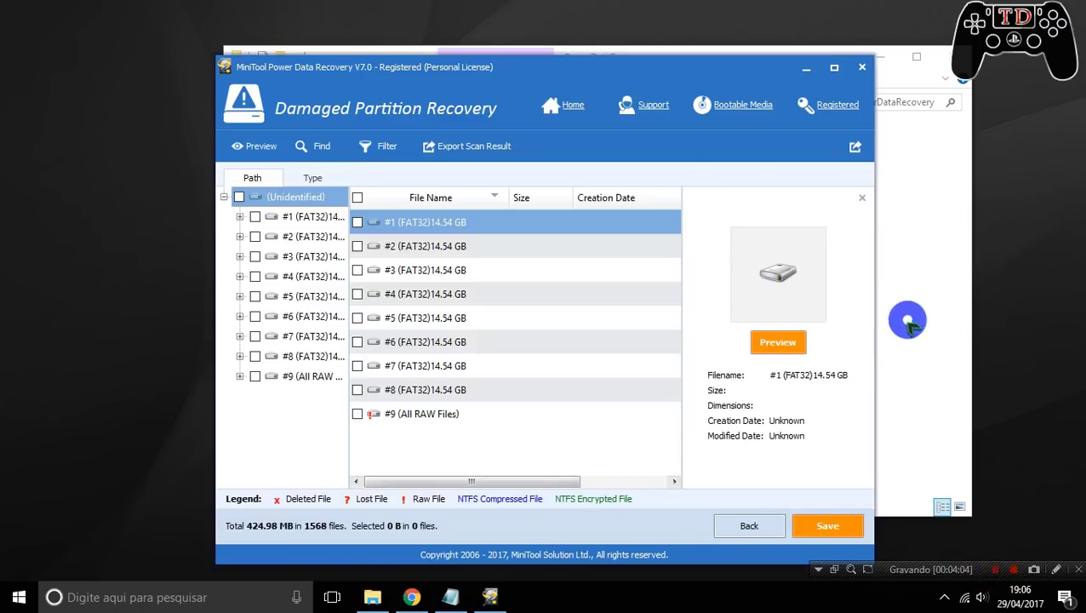
# - Examine the scan results in several found partitions and #9 (All RAW Files), and preview the image in its GIF Files folder
pyautogui.moveTo(513, 69); pyautogui.dragTo(520, 51)
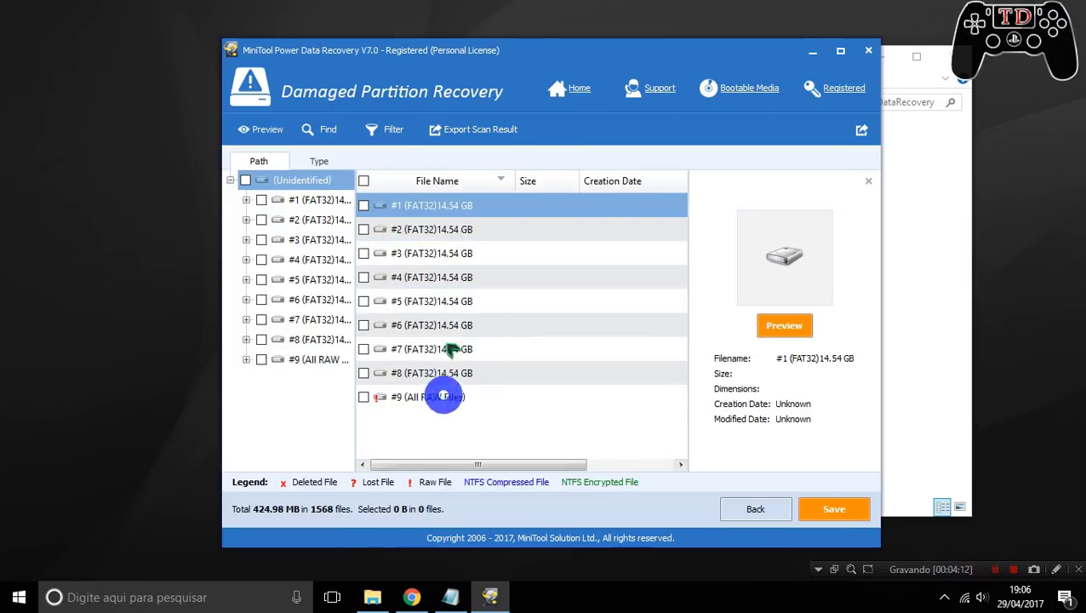
pyautogui.click(318, 221)
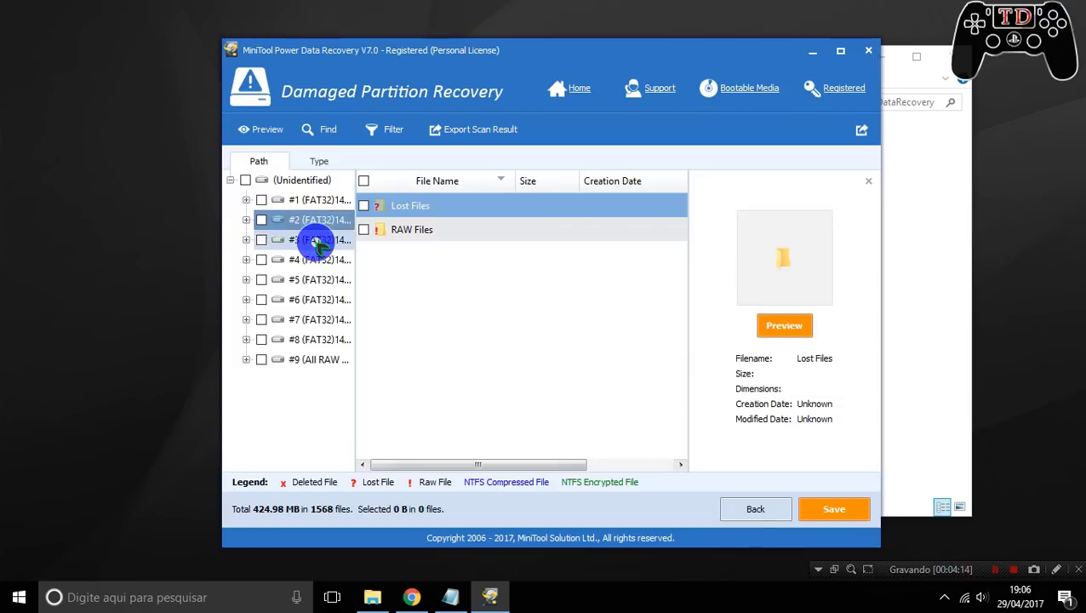
pyautogui.click(315, 242)
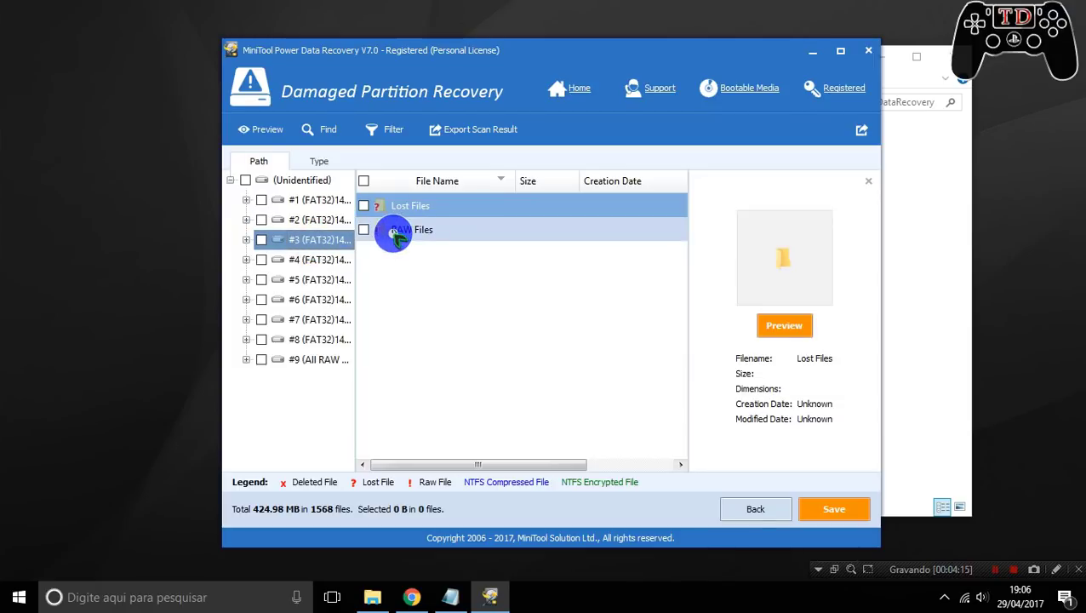
pyautogui.click(318, 280)
pyautogui.click(315, 320)
pyautogui.click(312, 359)
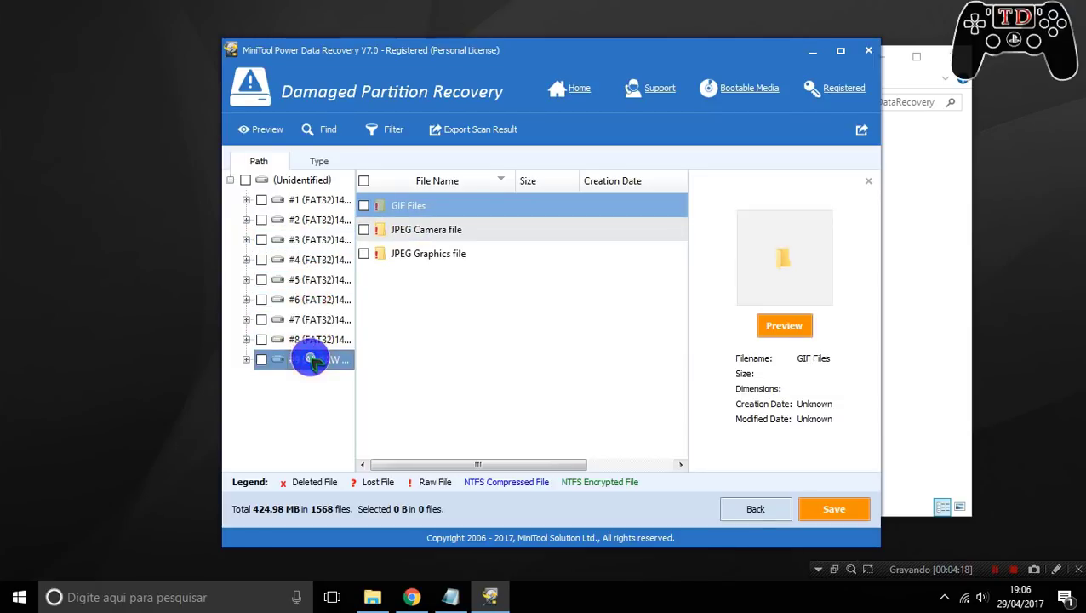
pyautogui.click(246, 360)
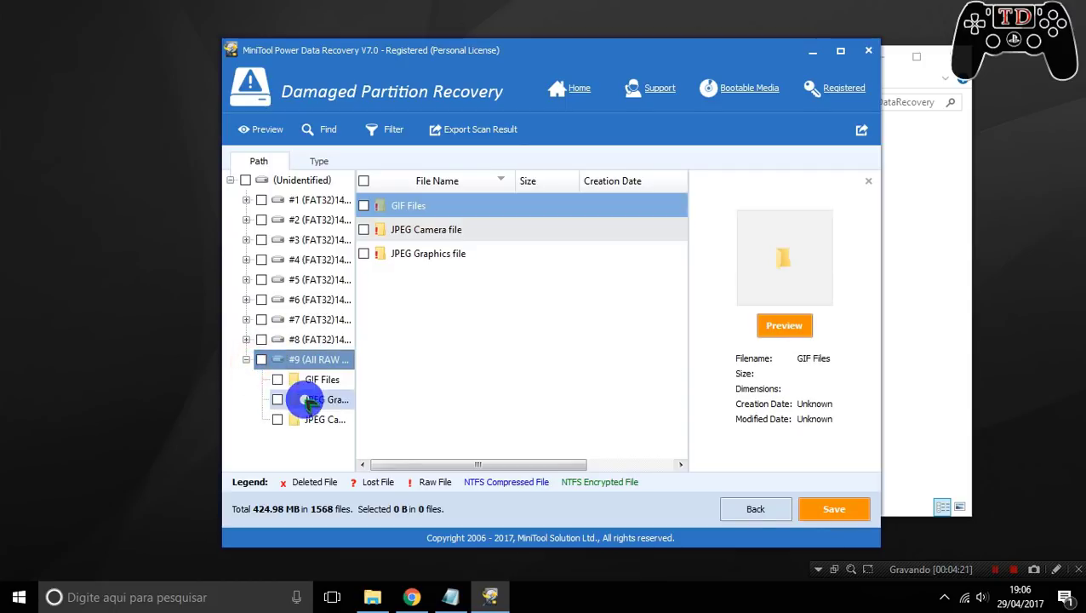
pyautogui.click(394, 232)
pyautogui.click(395, 206)
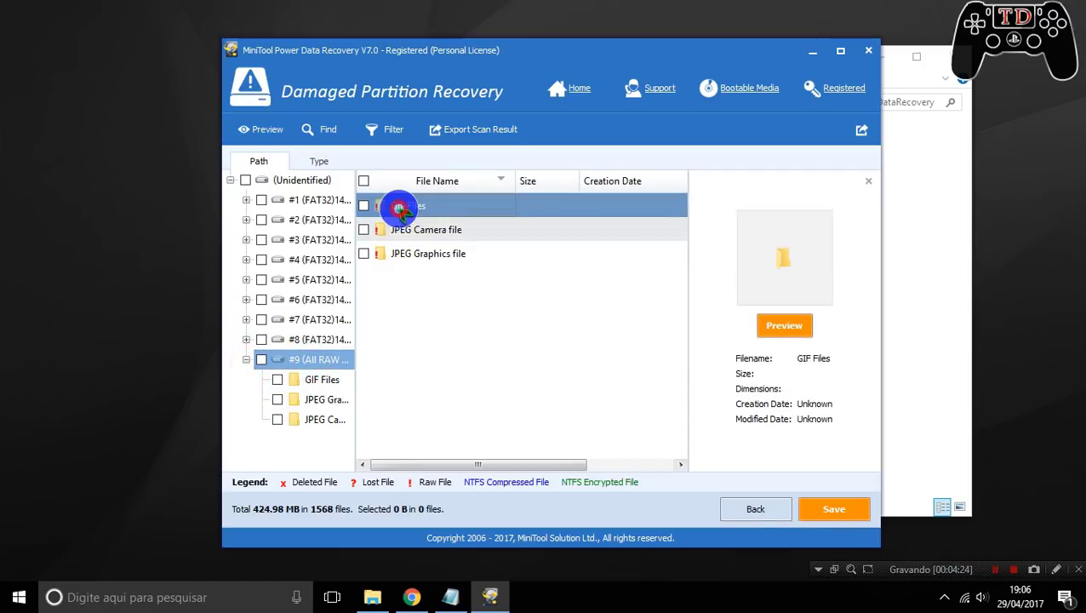
pyautogui.click(322, 380)
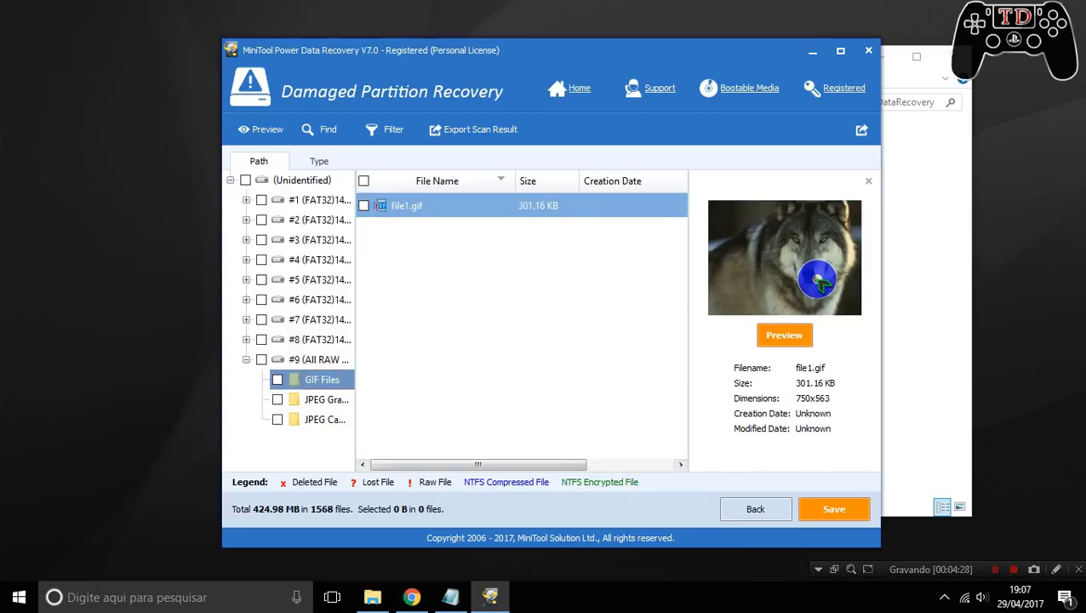
# - Select all files in #9 (All RAW Files) and save them to the desktop (Área de Trabalho)
pyautogui.click(363, 206)
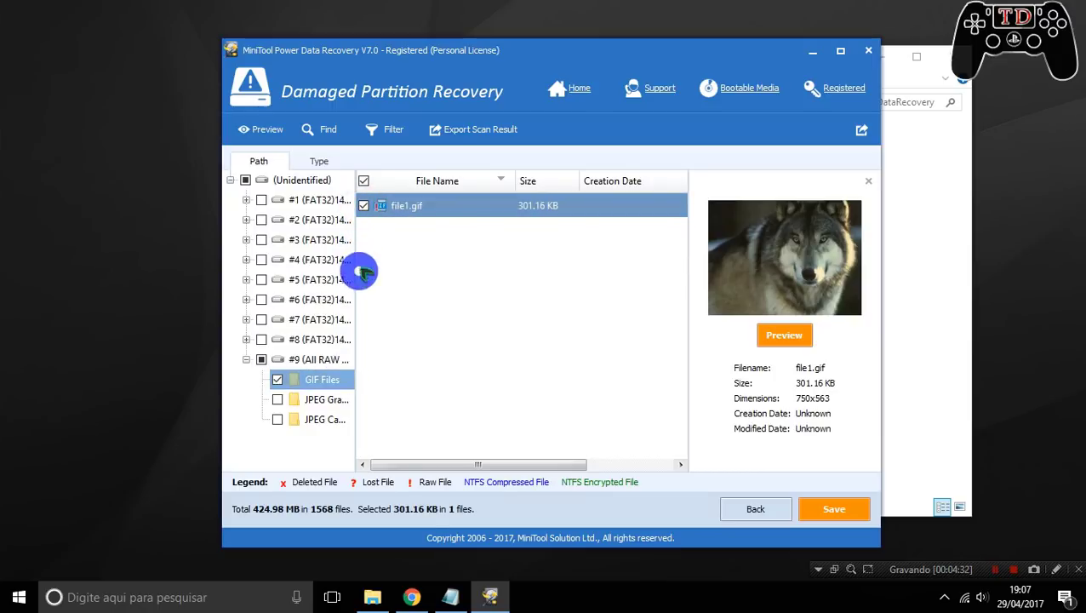
pyautogui.click(262, 360)
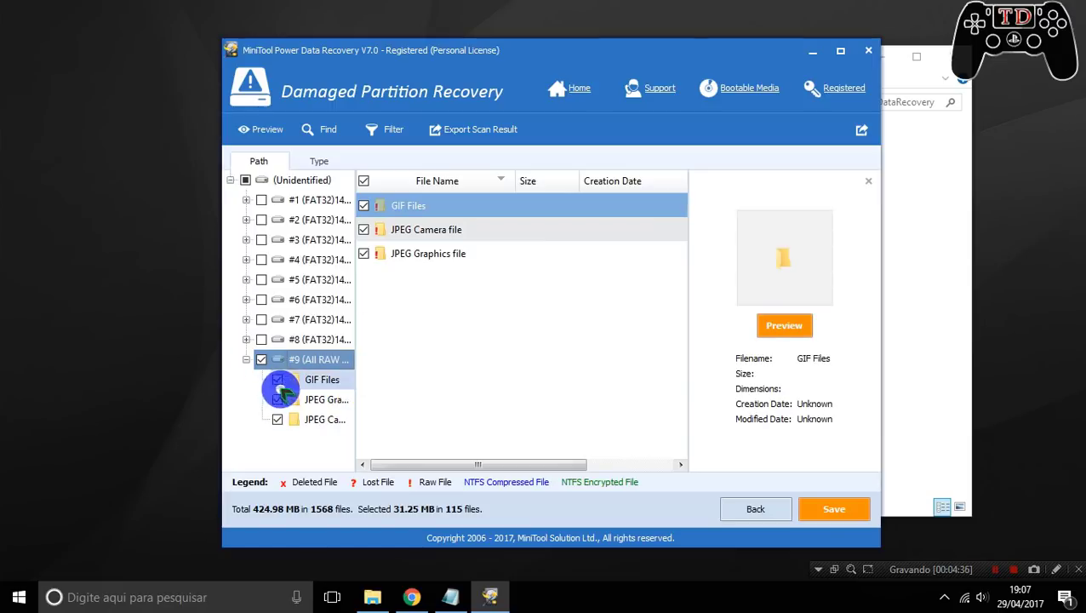
pyautogui.click(831, 515)
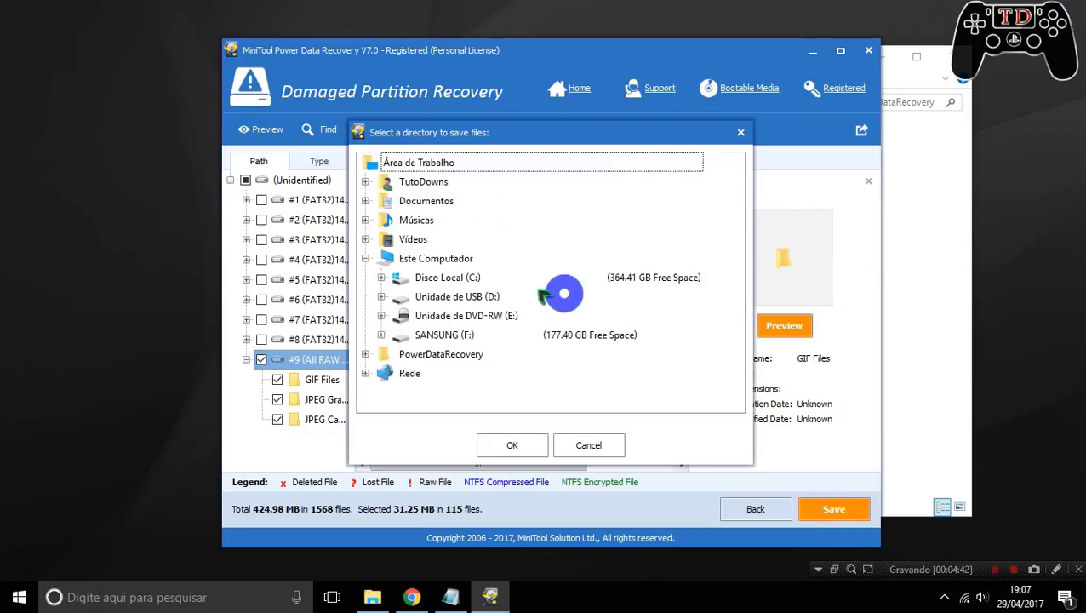
pyautogui.click(426, 164)
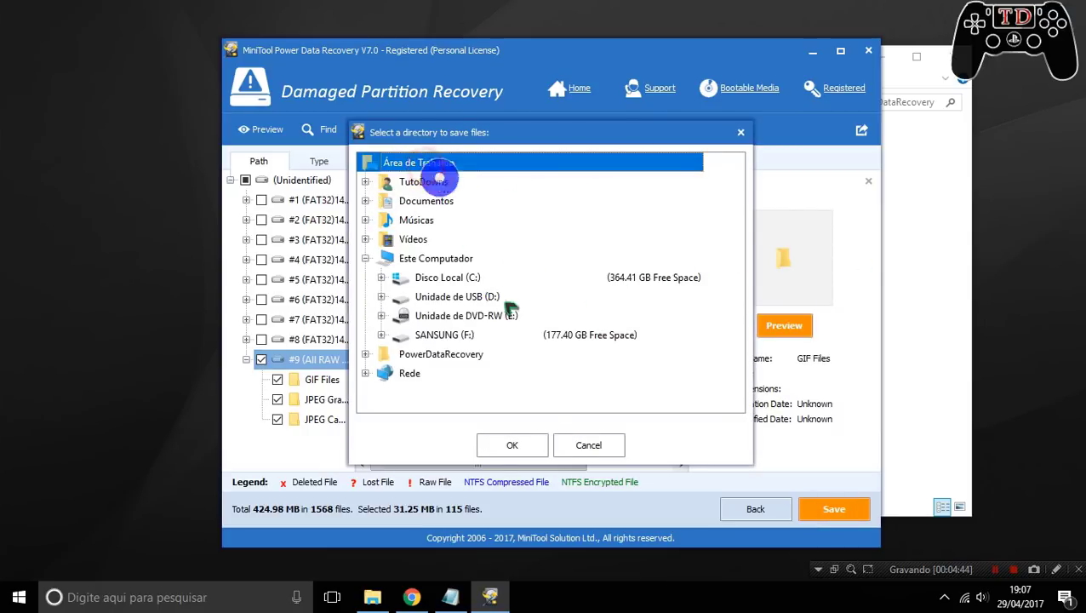
pyautogui.click(513, 446)
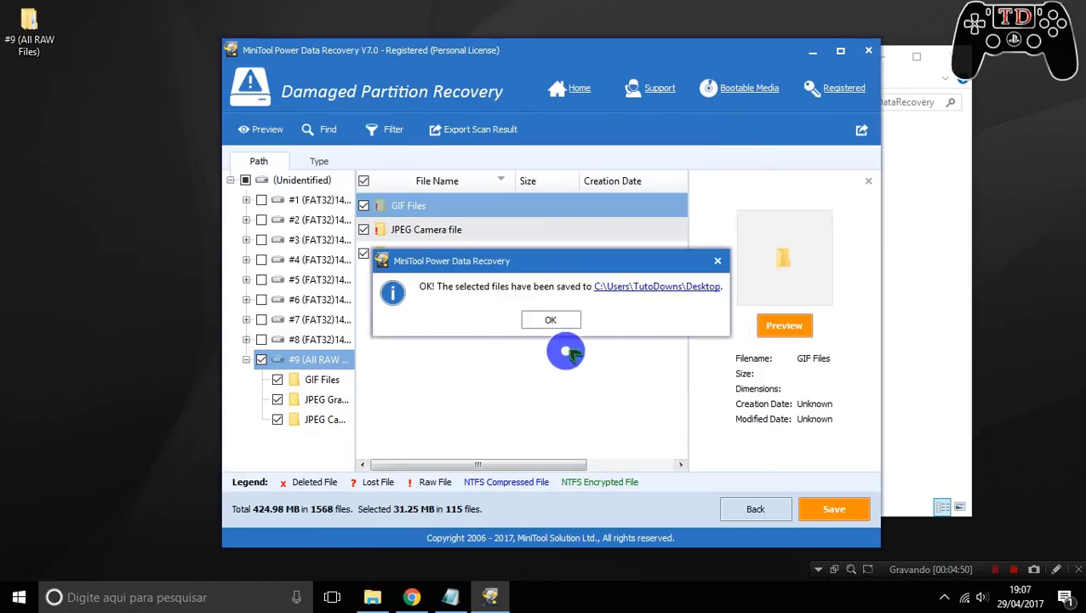
pyautogui.click(564, 324)
# - Check the recovered GIF Files and JPEG Camera file folders on the desktop and view the picture file1 from the camera folder
pyautogui.doubleClick(26, 40)
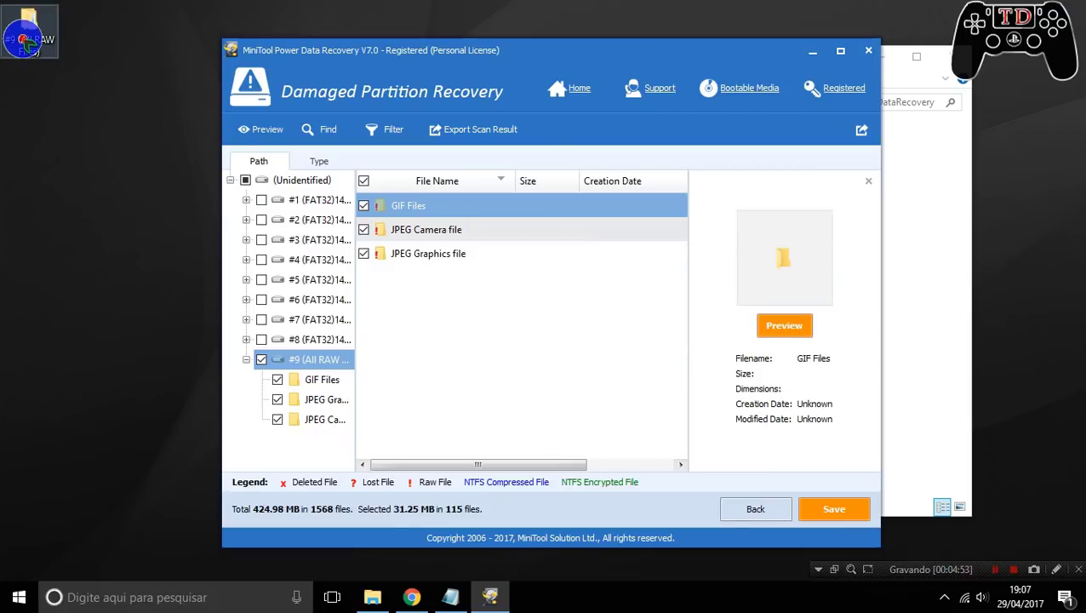
pyautogui.click(420, 171)
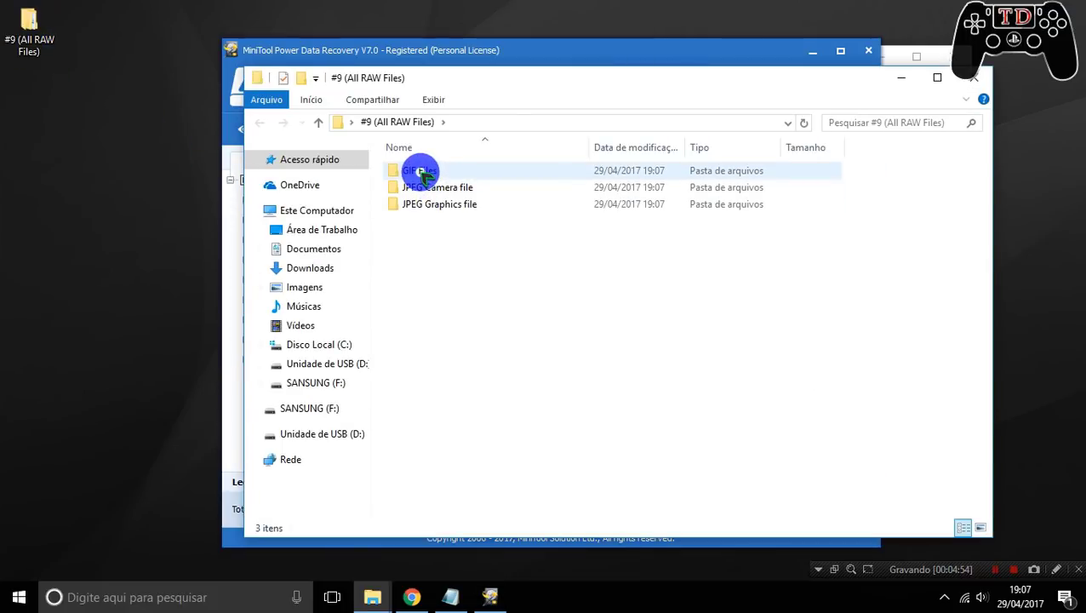
pyautogui.doubleClick(421, 171)
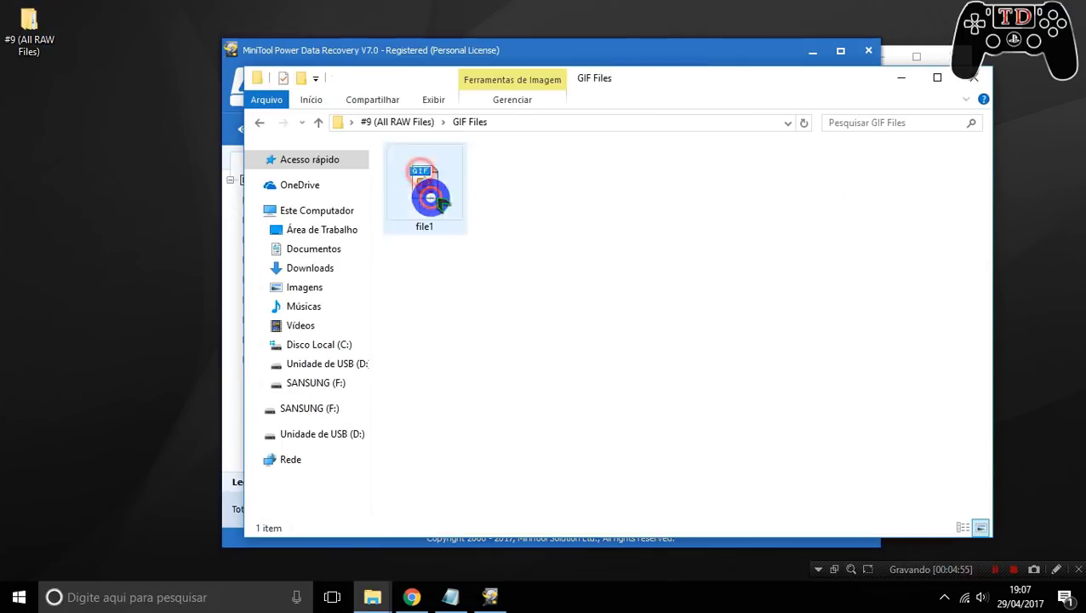
pyautogui.click(259, 123)
pyautogui.doubleClick(433, 187)
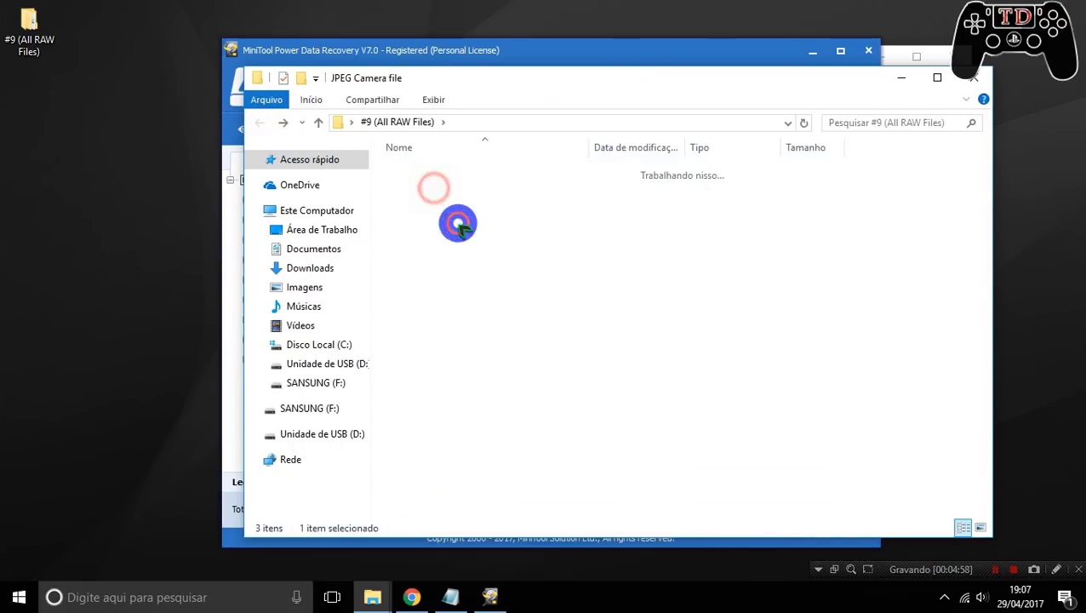
pyautogui.moveTo(963, 392); pyautogui.dragTo(446, 183)
pyautogui.click(623, 412)
pyautogui.click(432, 177)
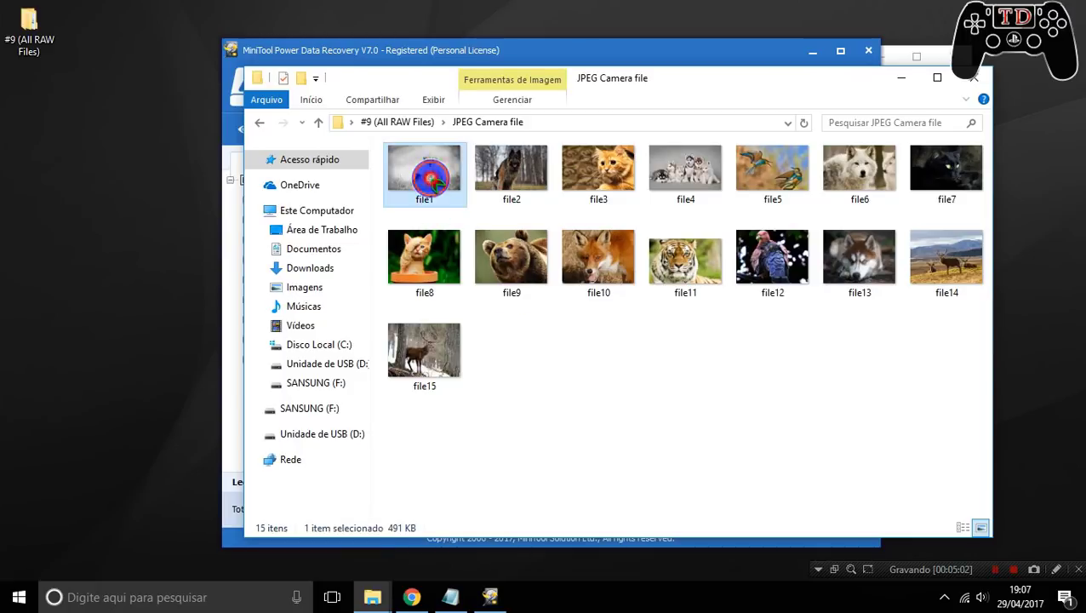
pyautogui.press('Return')
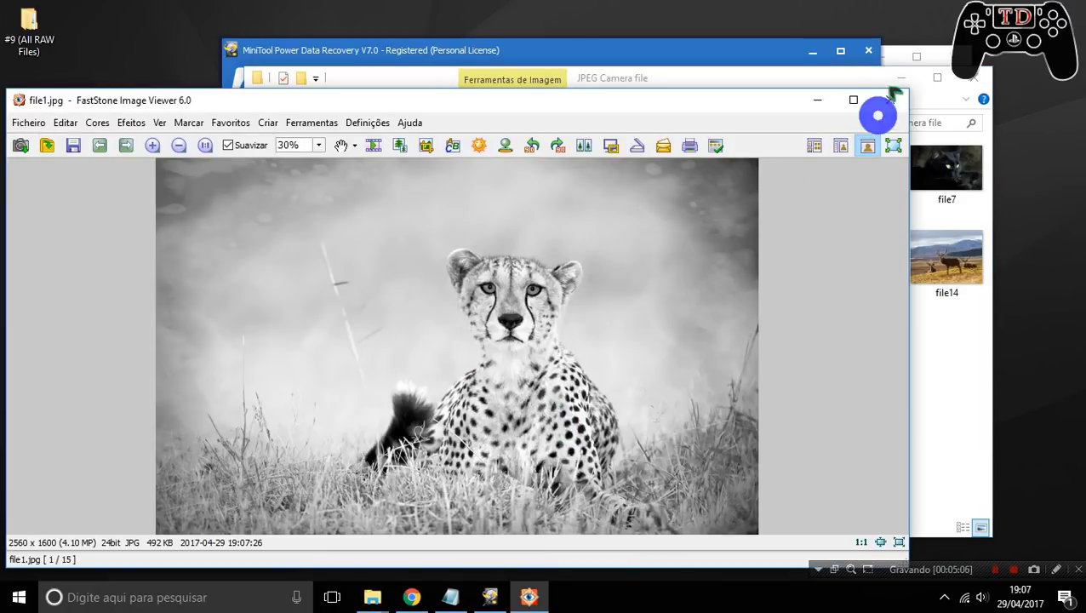
pyautogui.click(890, 100)
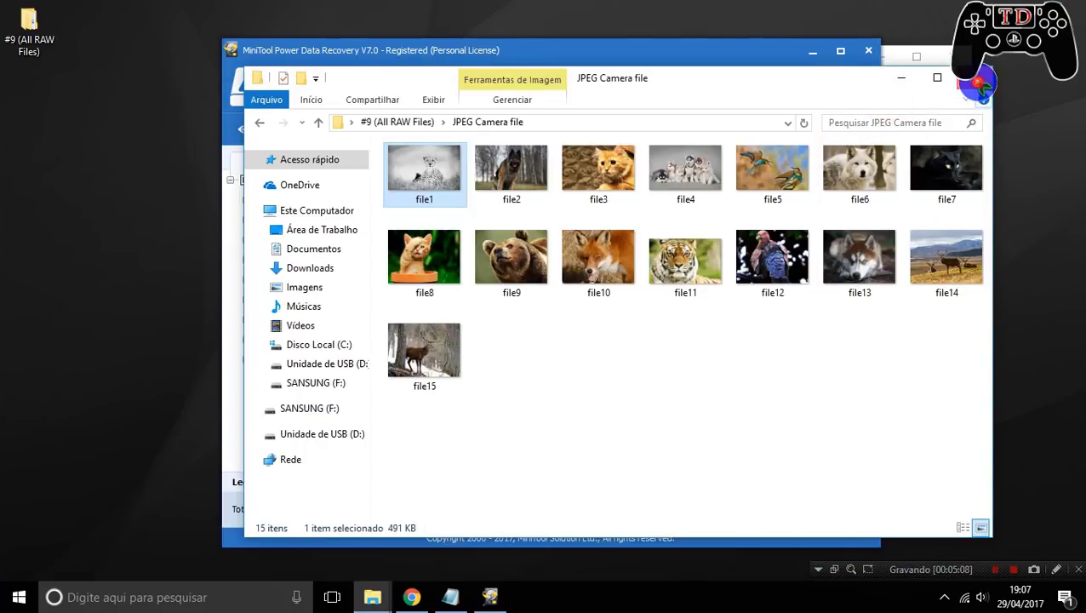
pyautogui.click(973, 79)
# - Exit MiniTool Power Data Recovery
pyautogui.click(82, 182)
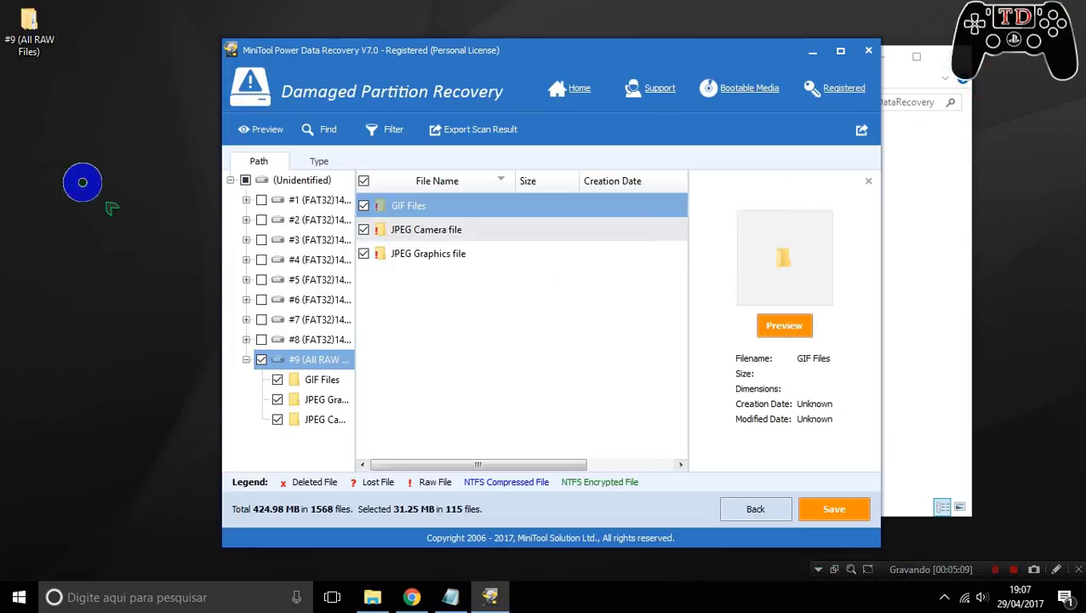
pyautogui.click(869, 55)
pyautogui.click(532, 320)
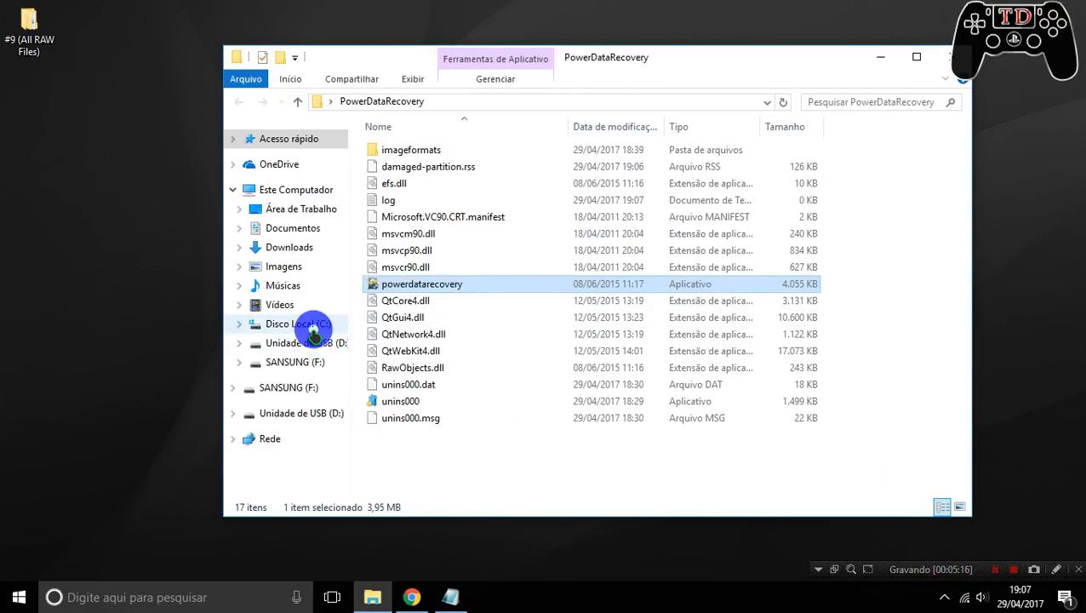
# - Show the drives in Este Computador and check the actions available for USB drive D:, including Formatar
pyautogui.click(312, 189)
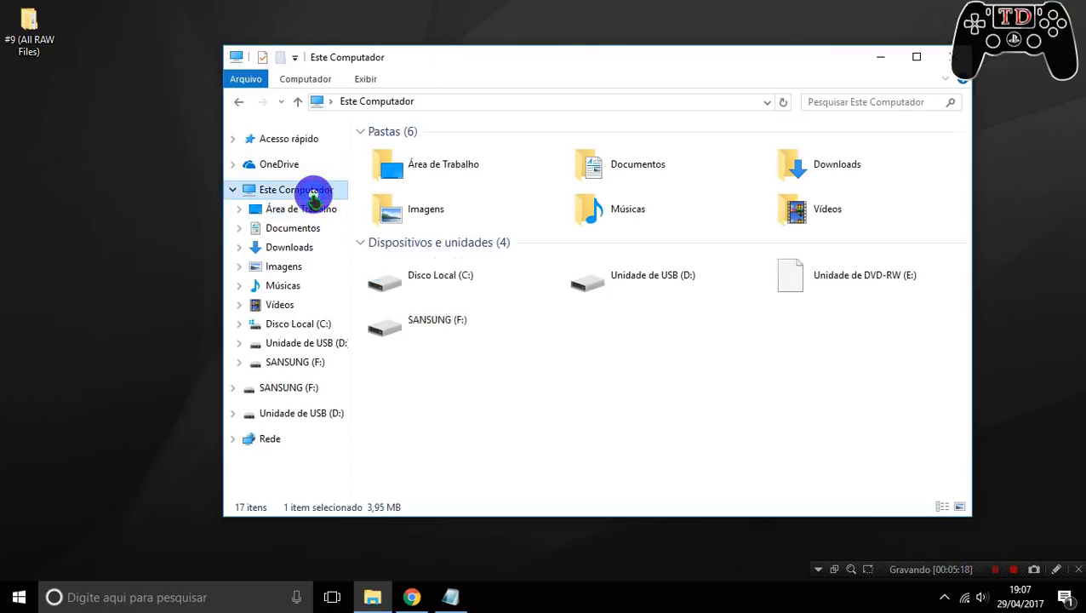
pyautogui.rightClick(649, 275)
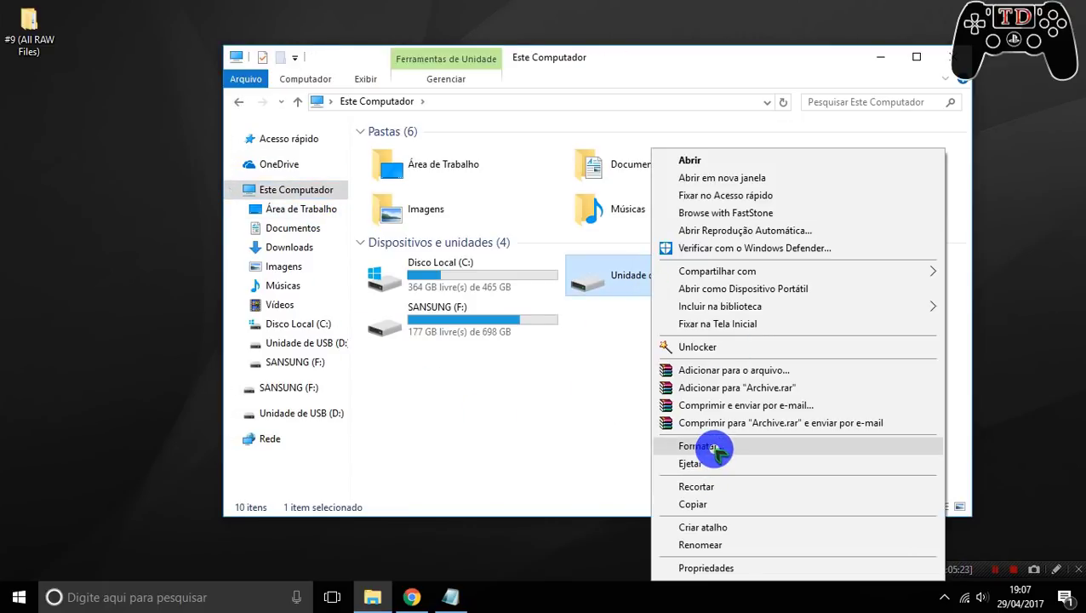
pyautogui.click(473, 419)
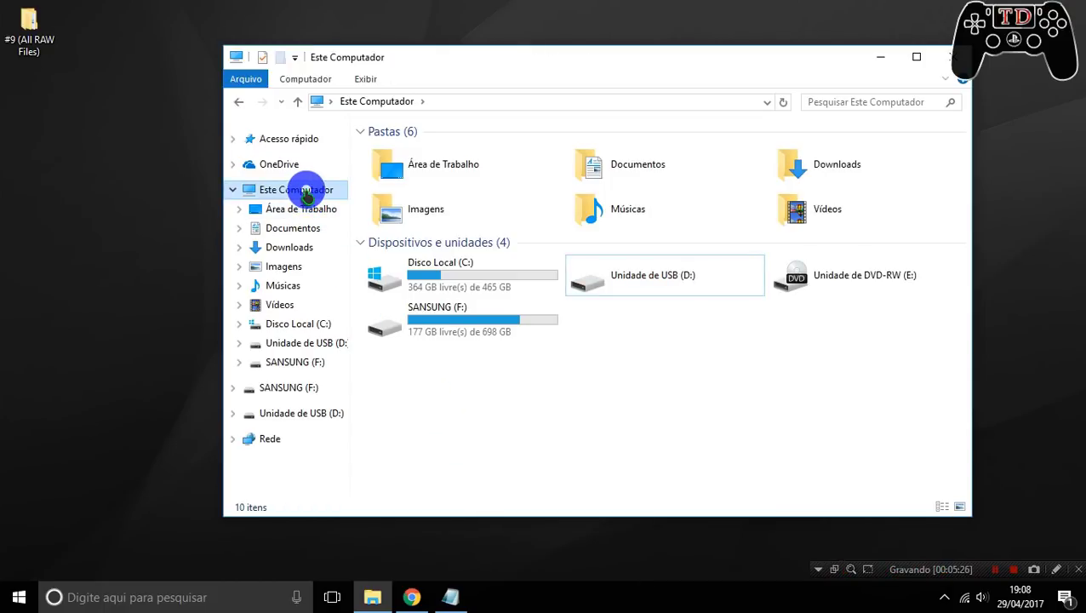
# - Open Gerenciamento de disco in Computer Management and select the 14,56 GB RAW partition (D:) on Disco 2
pyautogui.rightClick(306, 192)
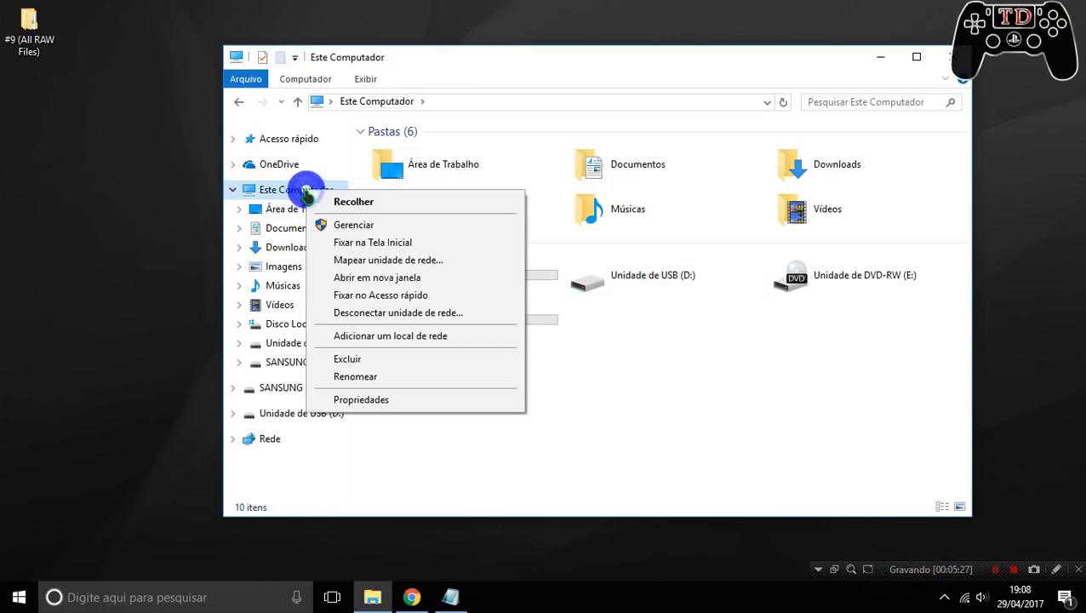
pyautogui.click(356, 226)
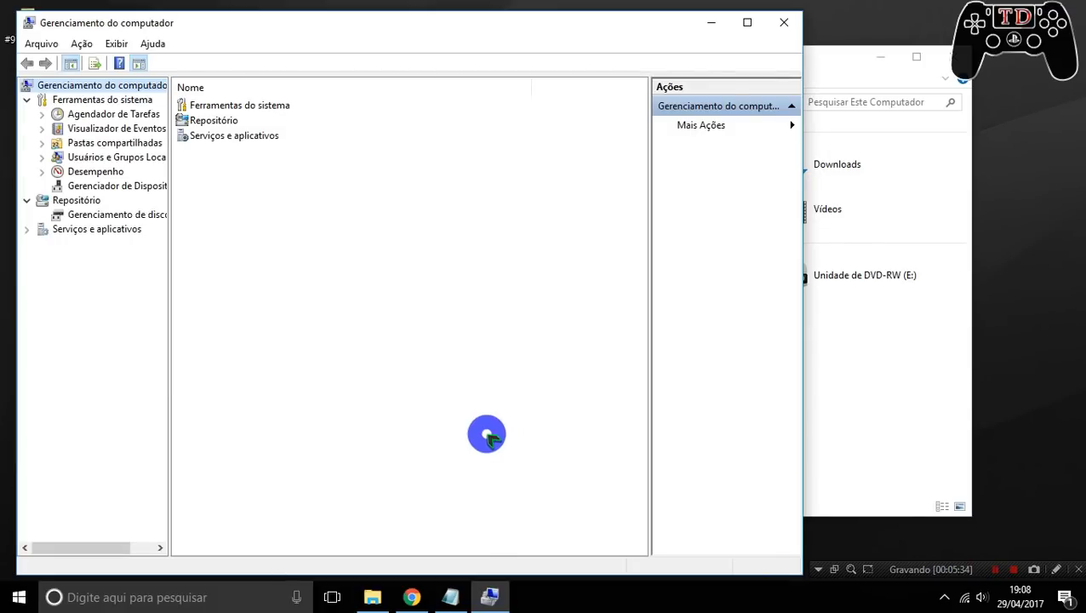
pyautogui.click(109, 216)
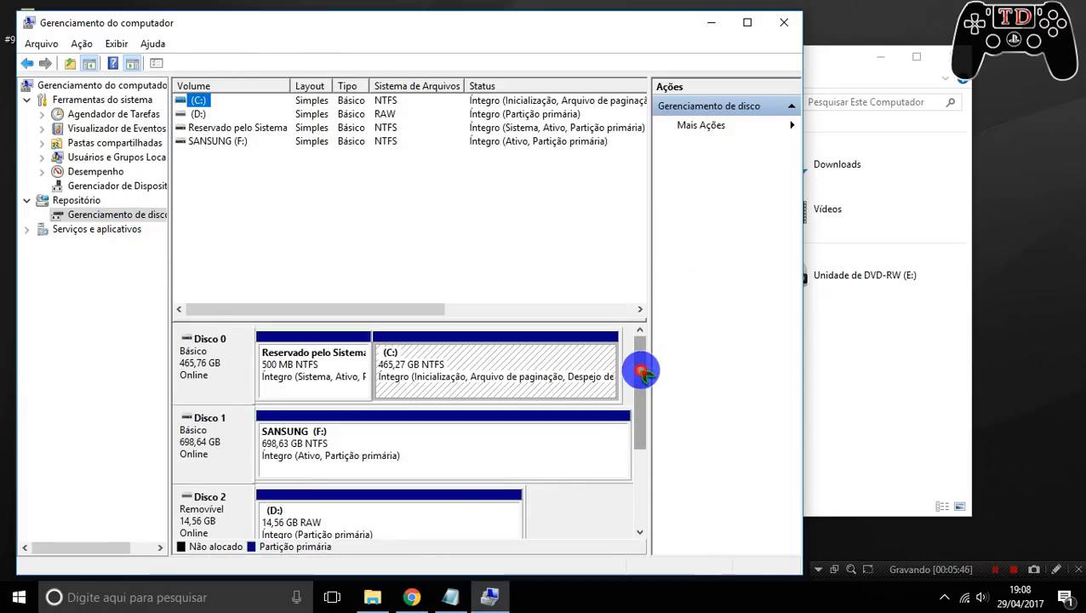
pyautogui.moveTo(640, 370); pyautogui.dragTo(639, 405)
pyautogui.click(392, 425)
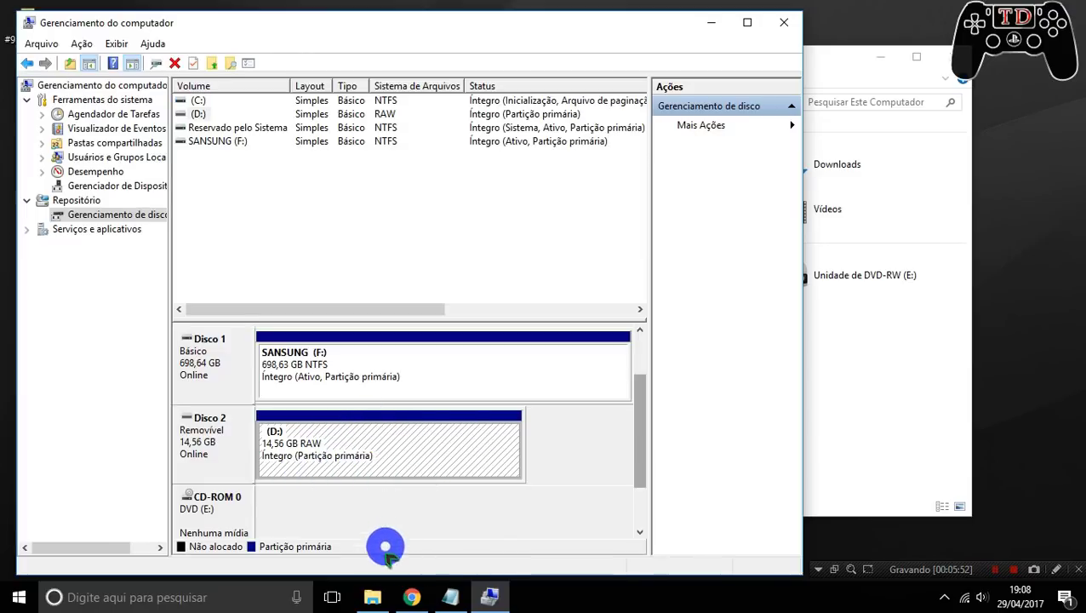
# - Remove the drive letter D: from the RAW partition on Disco 2 and confirm the removal
pyautogui.rightClick(393, 457)
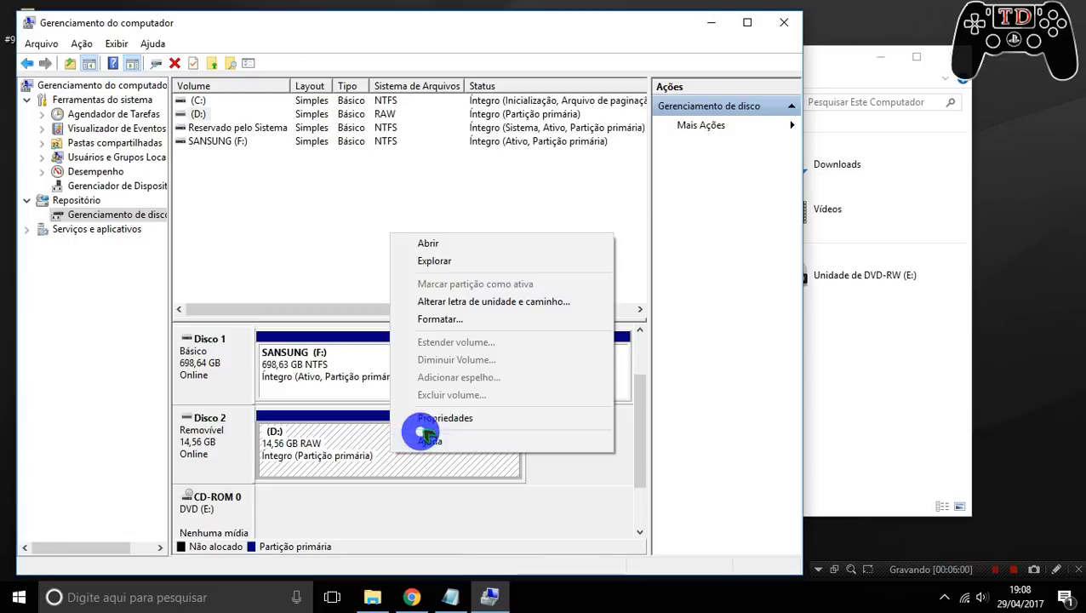
pyautogui.click(485, 305)
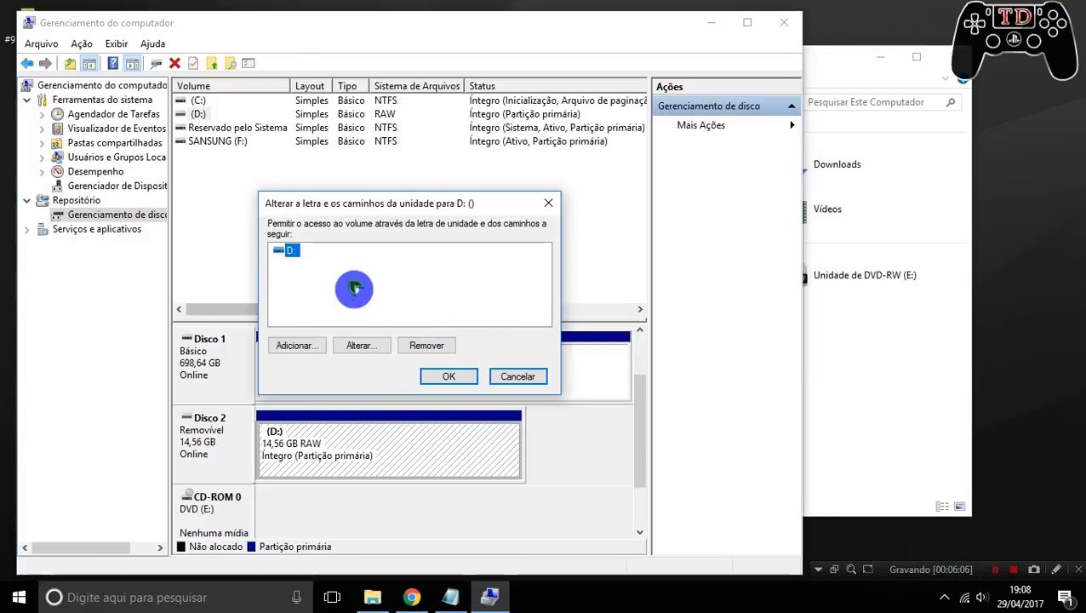
pyautogui.click(287, 269)
pyautogui.click(425, 349)
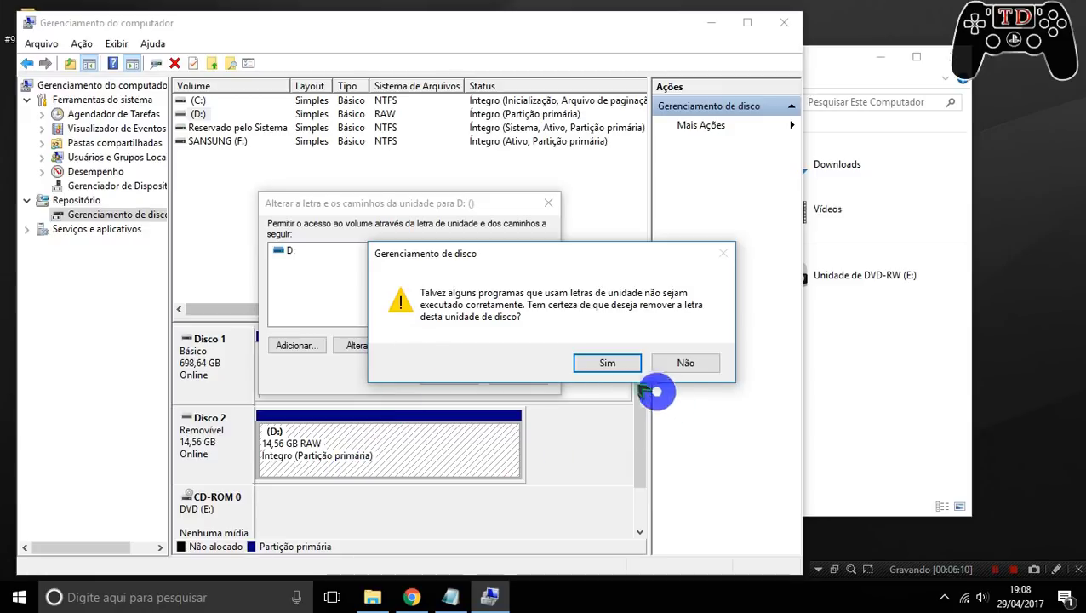
pyautogui.click(610, 368)
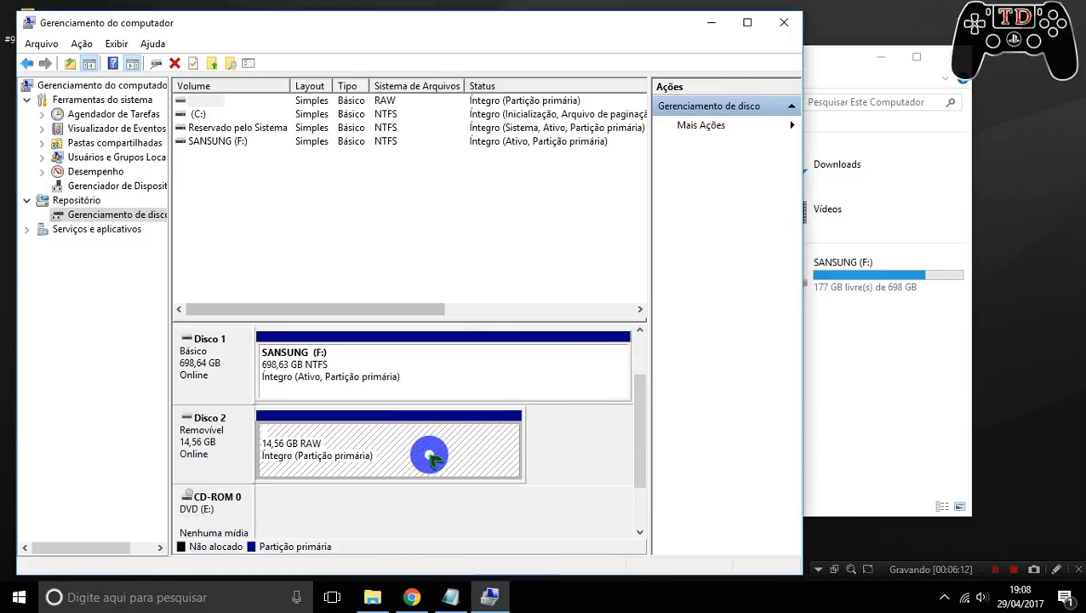
# - Assign drive letter J to the RAW partition on Disco 2, declining the format prompt and dismissing the access error
pyautogui.rightClick(380, 460)
pyautogui.click(443, 311)
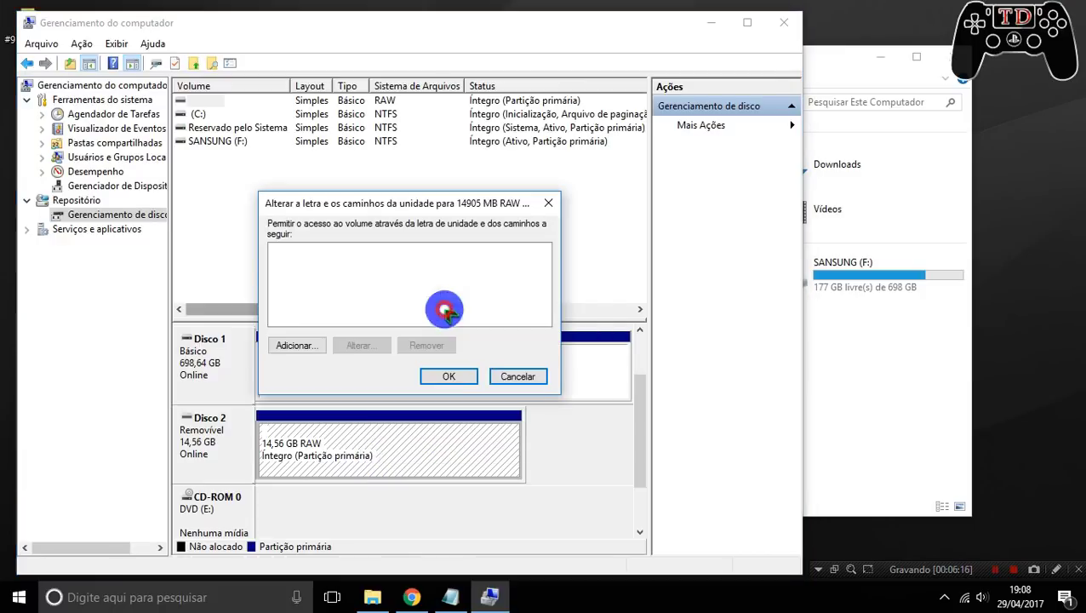
pyautogui.click(308, 344)
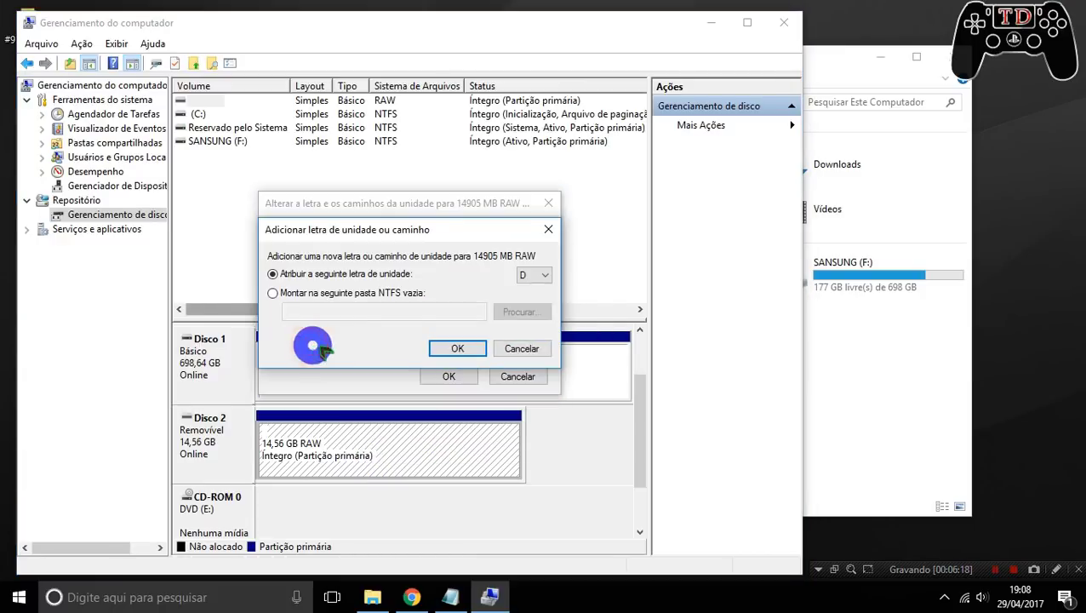
pyautogui.click(549, 280)
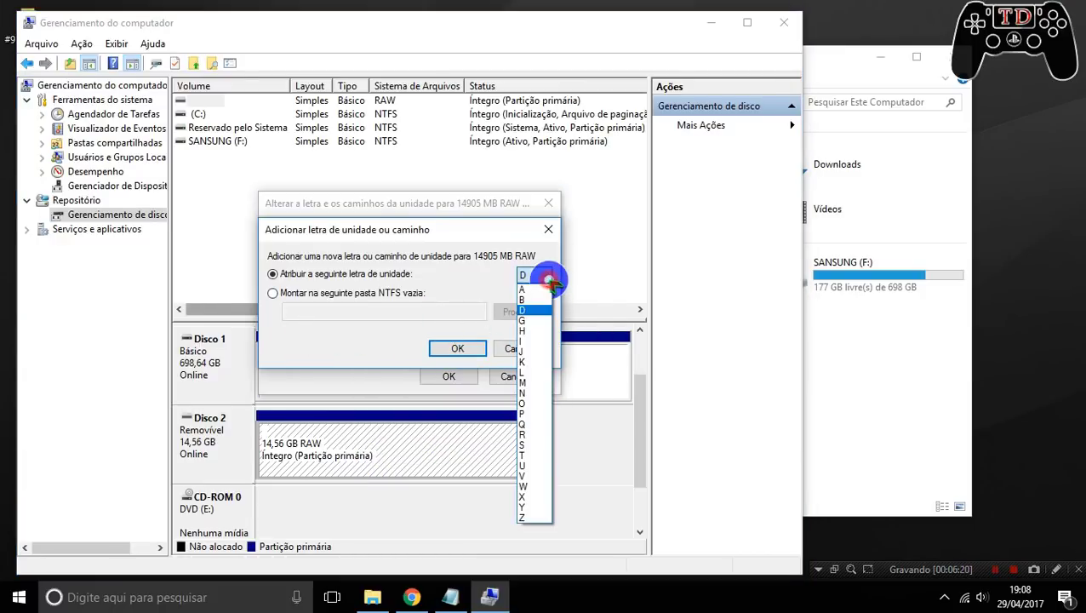
pyautogui.click(534, 352)
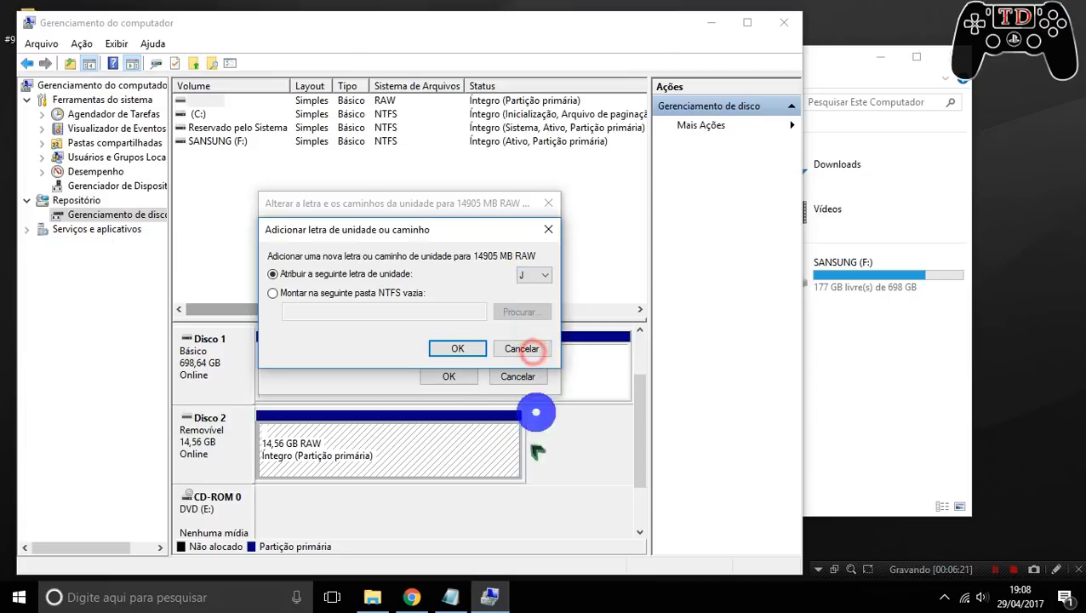
pyautogui.click(457, 349)
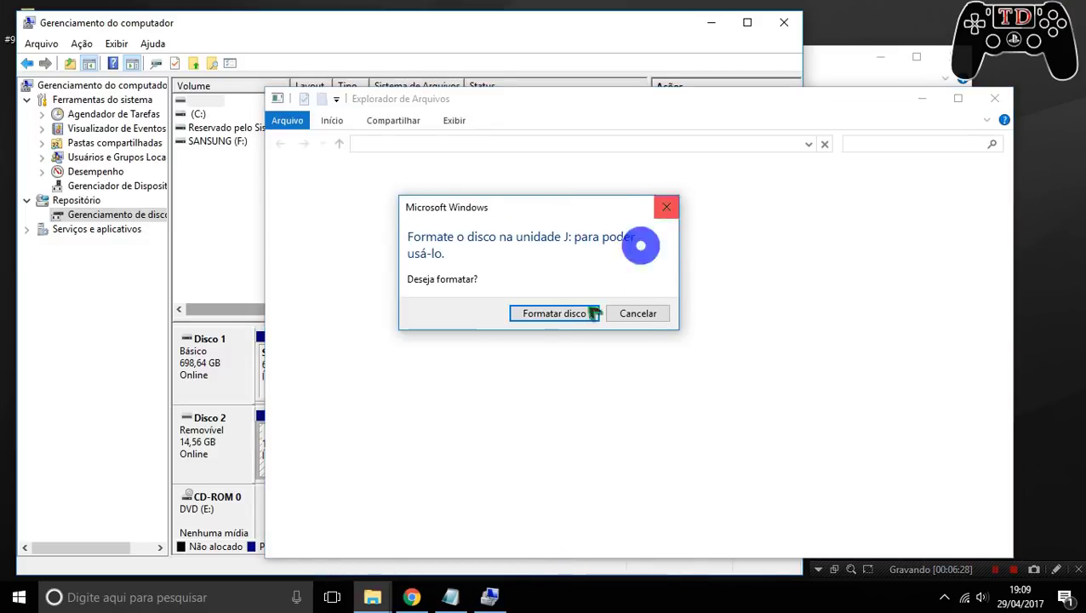
pyautogui.click(664, 211)
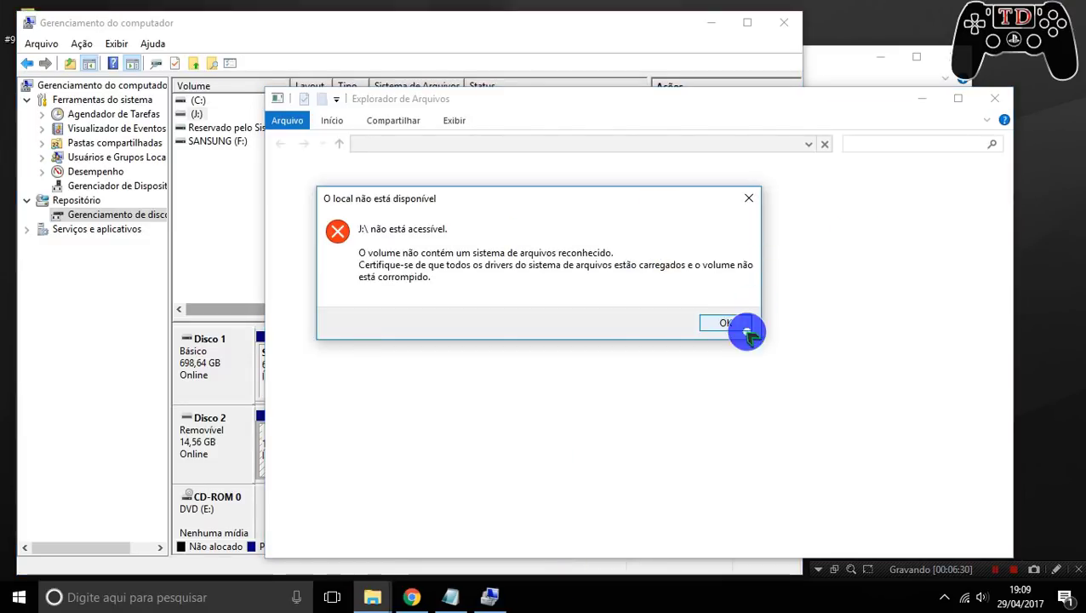
pyautogui.click(737, 327)
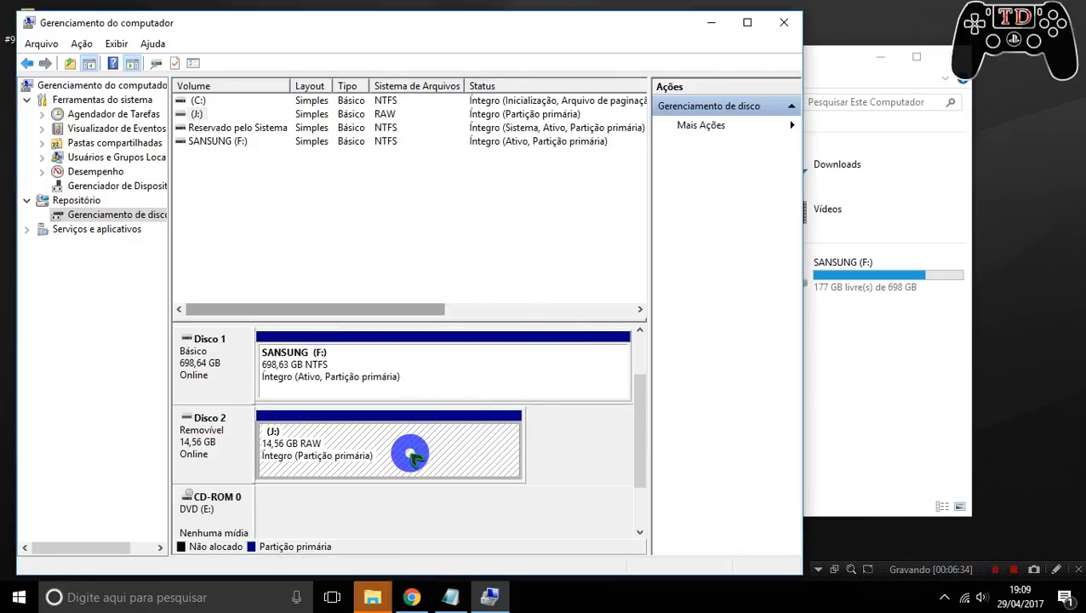
# - Quick-format the J: partition on Disco 2 as FAT32 with default allocation size and the volume label Teste 1
pyautogui.rightClick(411, 455)
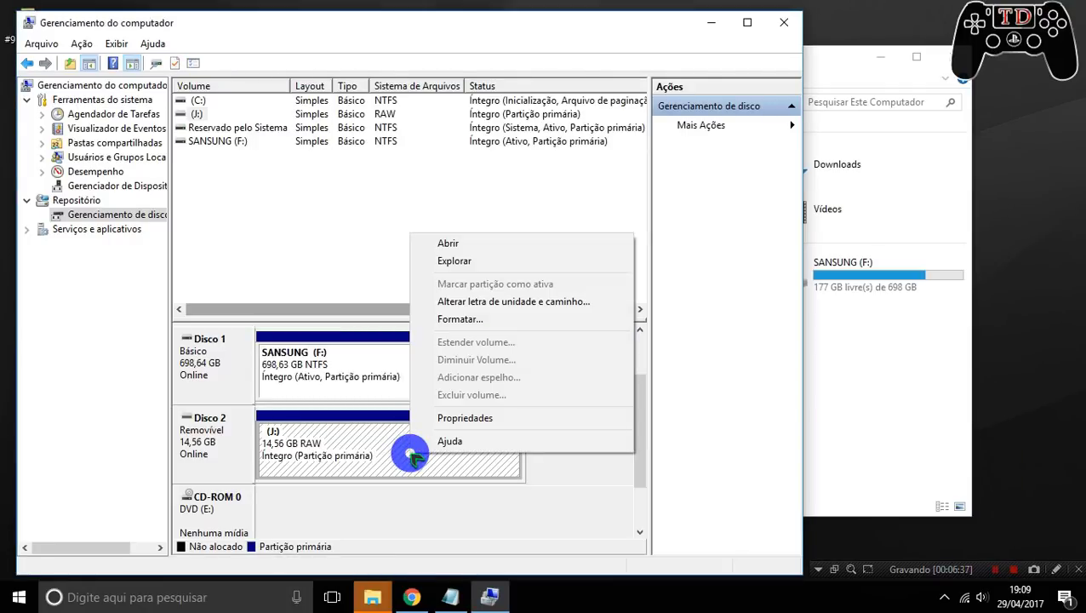
pyautogui.click(365, 450)
pyautogui.rightClick(367, 451)
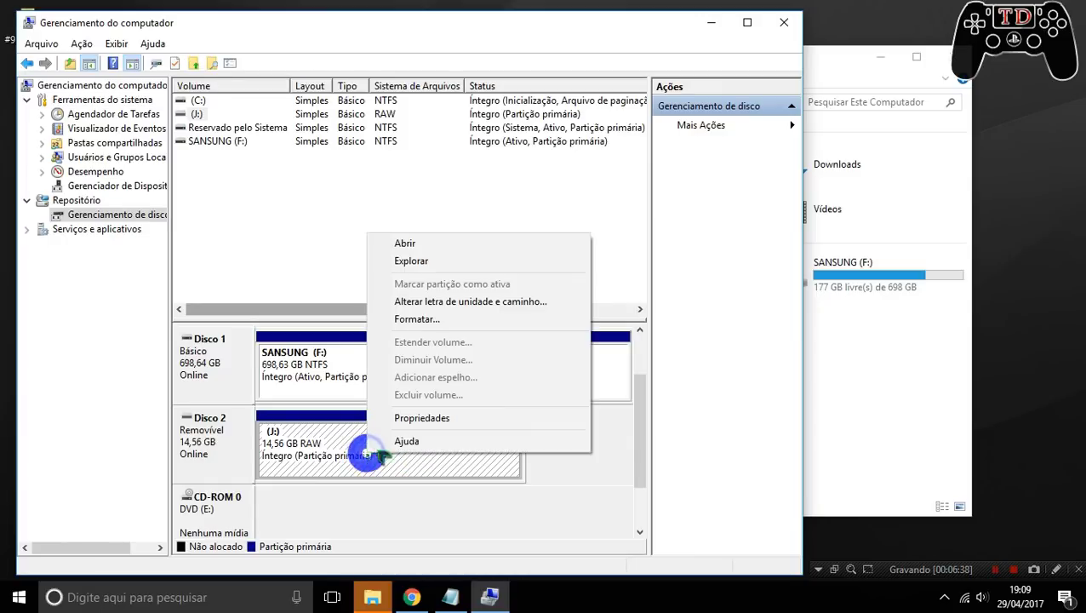
pyautogui.click(416, 319)
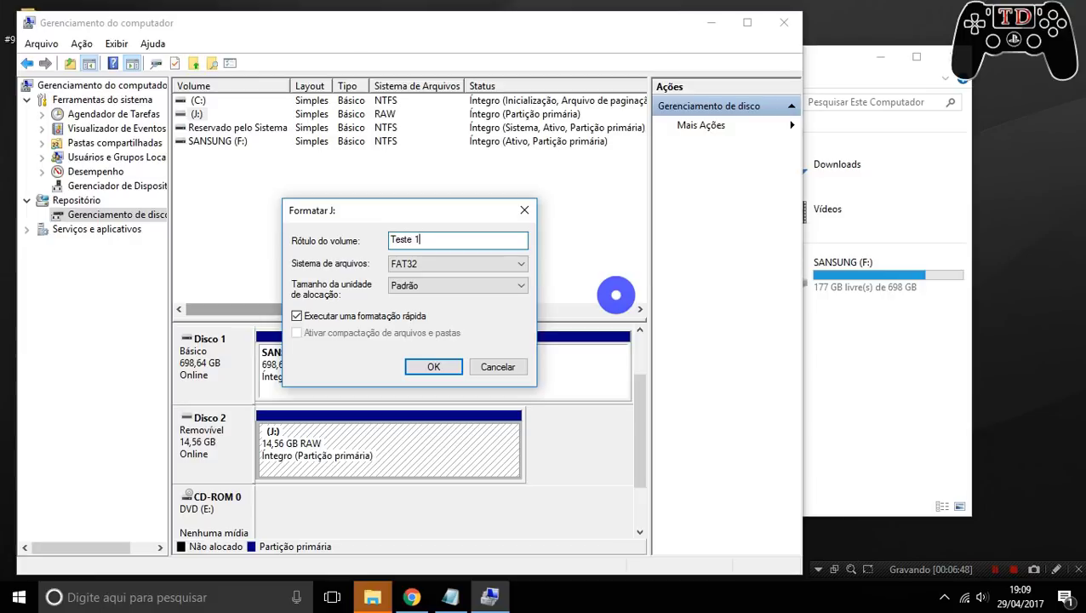
pyautogui.click(509, 268)
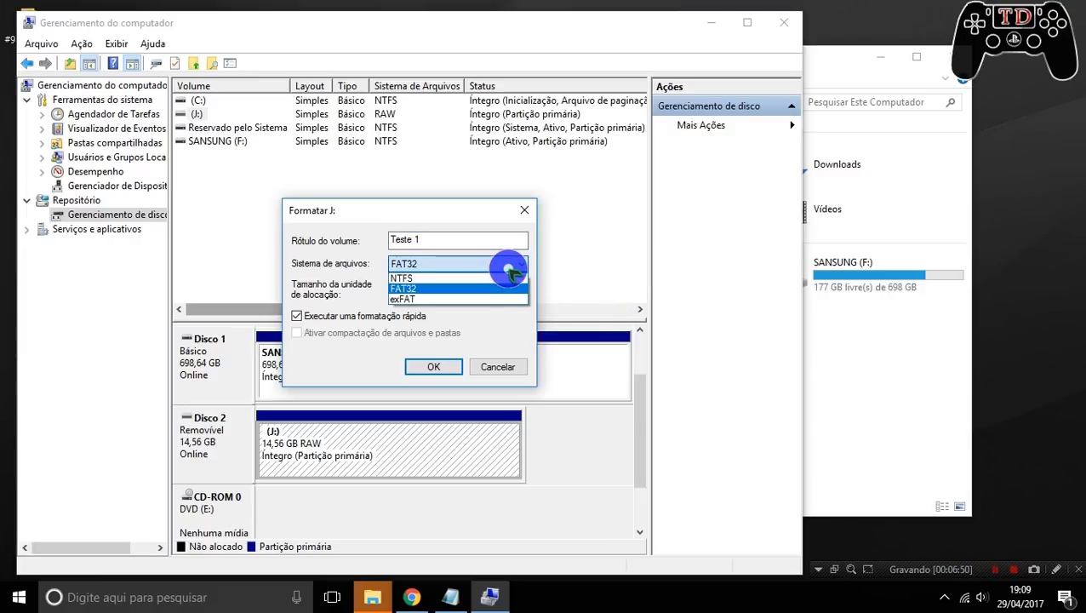
pyautogui.click(469, 287)
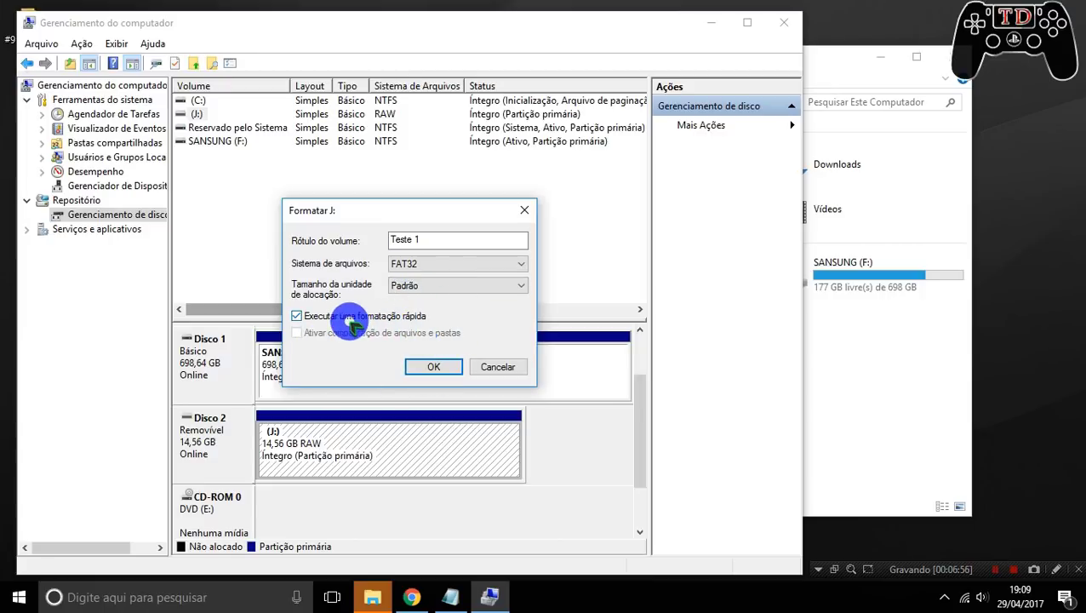
pyautogui.click(433, 364)
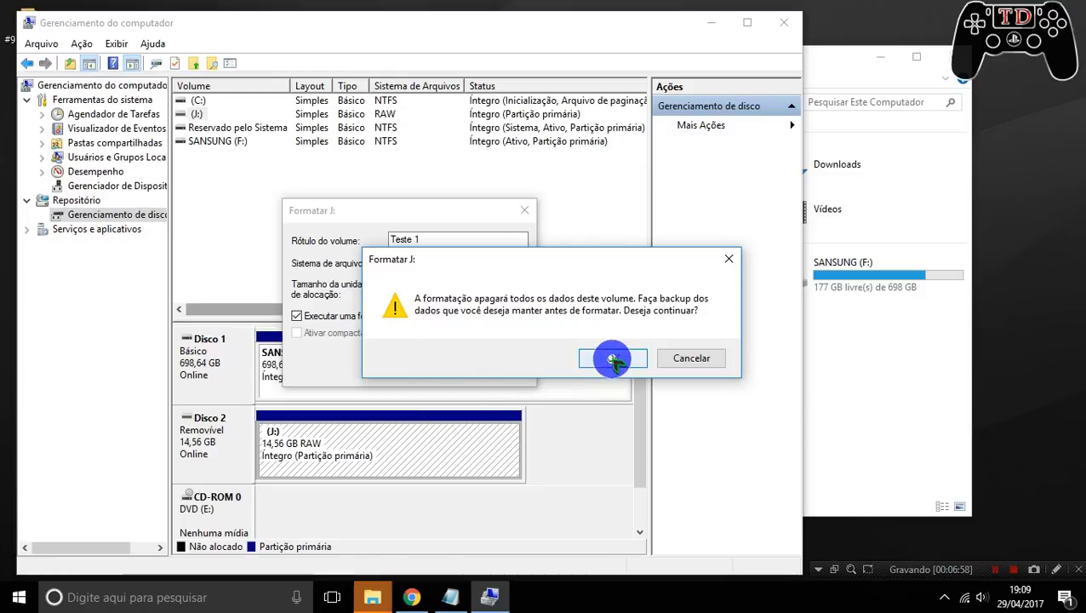
pyautogui.click(612, 358)
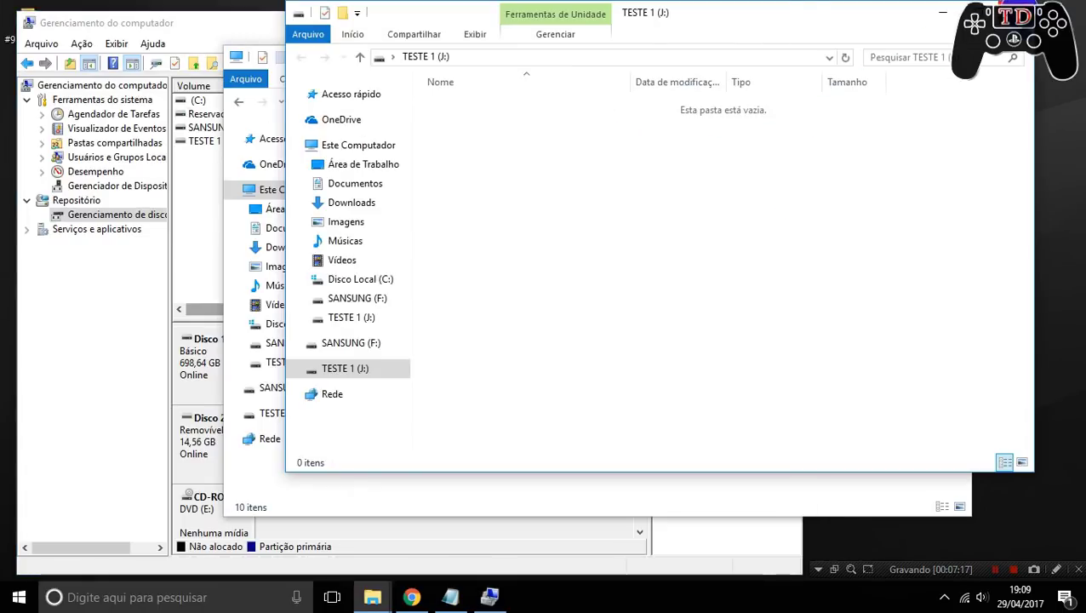
# - Close the extra drive window, open TESTE 1 (J:) from Este Computador to check its contents, and return to the drive list
pyautogui.click(1013, 10)
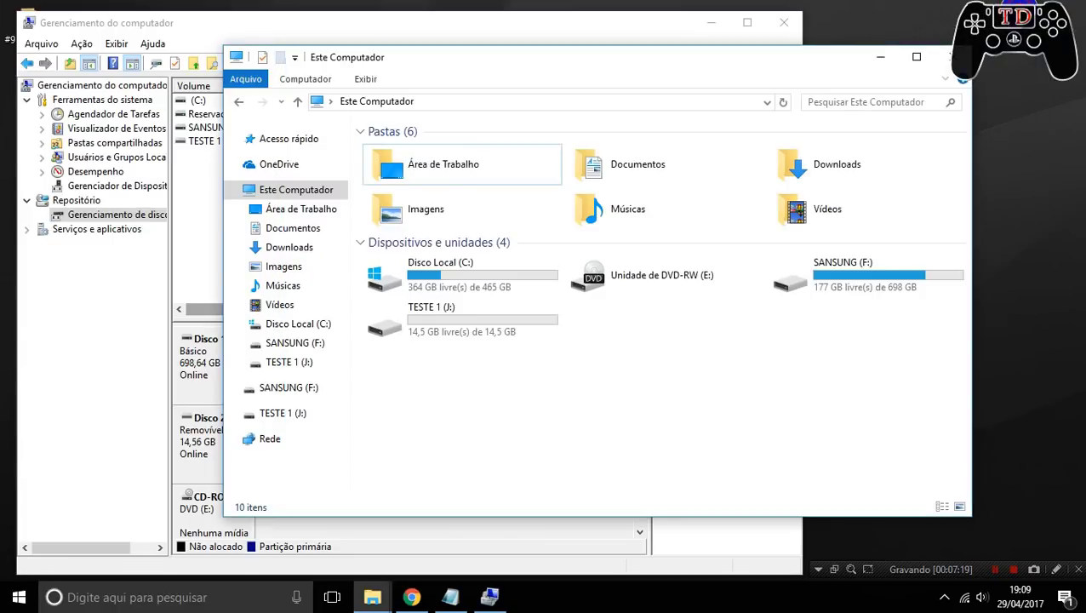
pyautogui.doubleClick(424, 319)
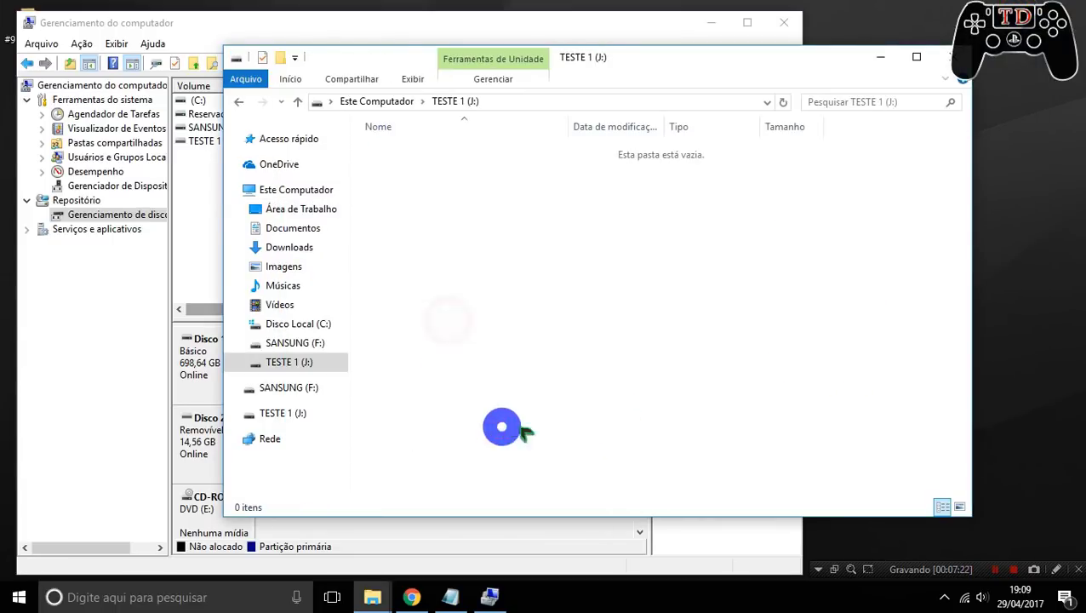
pyautogui.click(239, 101)
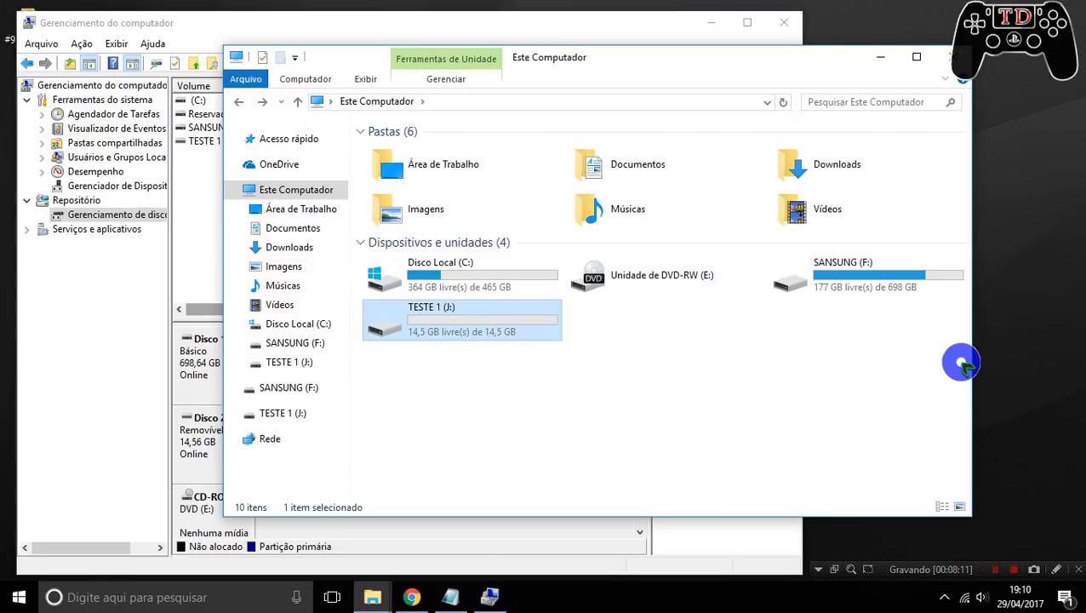
pyautogui.click(1013, 570)
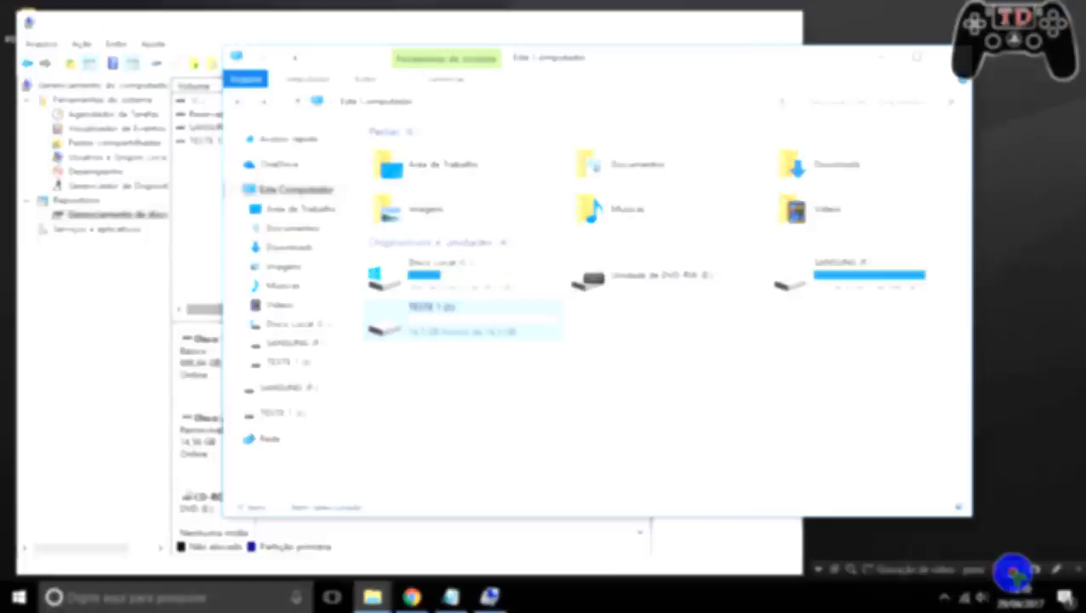